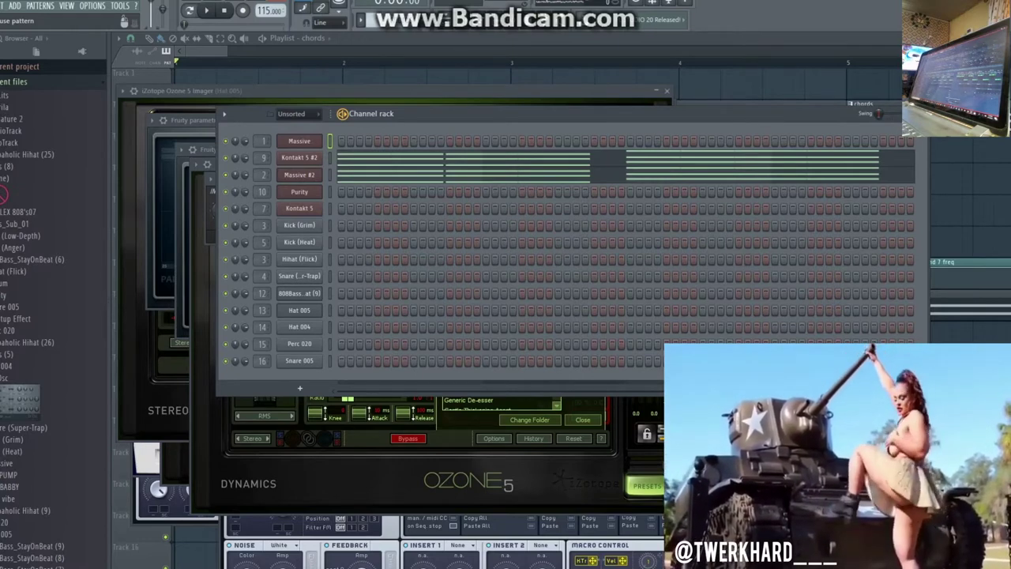
Step: Play the chords pattern, switch to song playback and play the full arrangement in the playlist with the other windows closed
key("space")
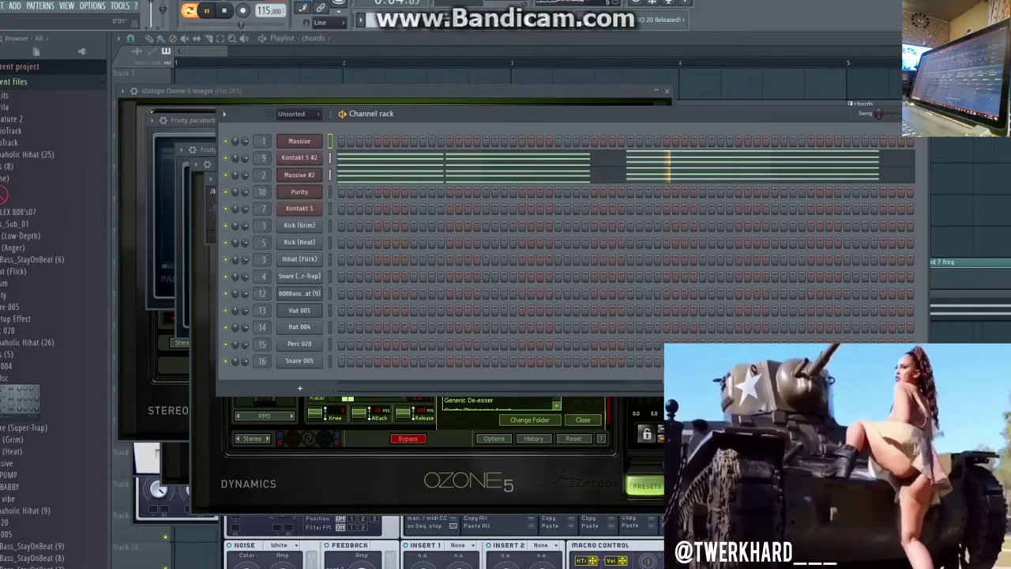
key("l")
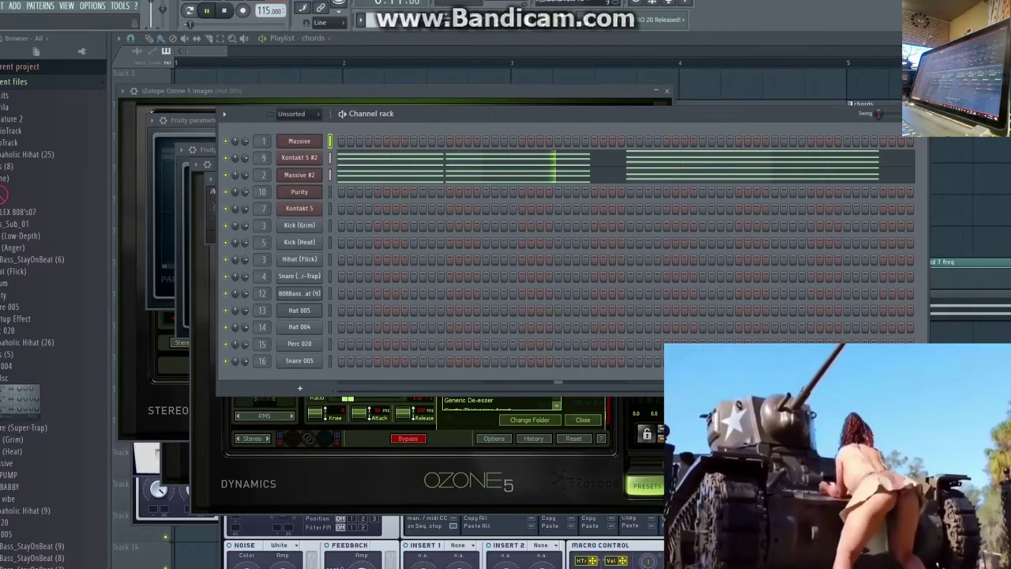
key("F12")
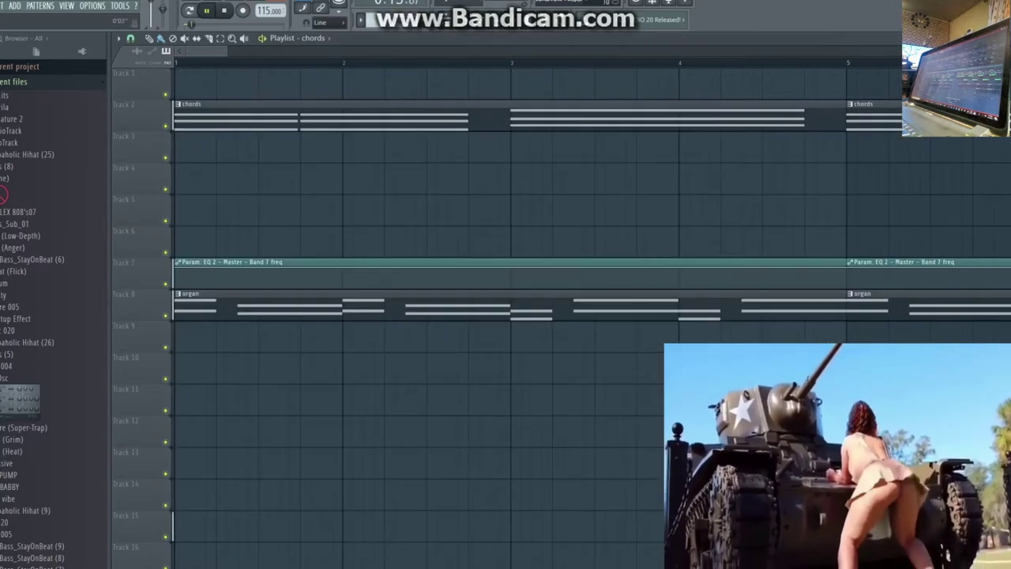
left_click_drag(227, 51, 468, 51)
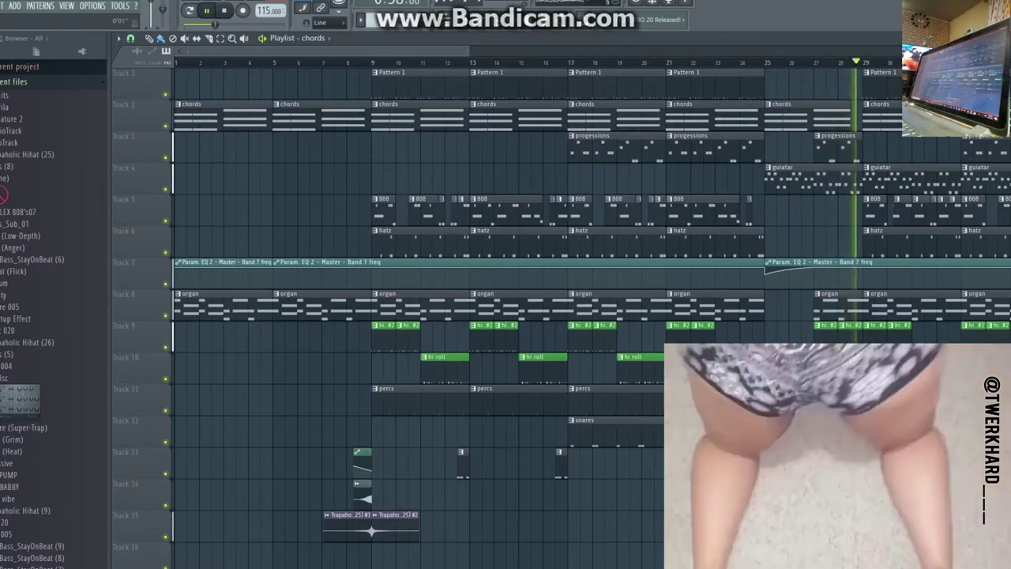
key("space")
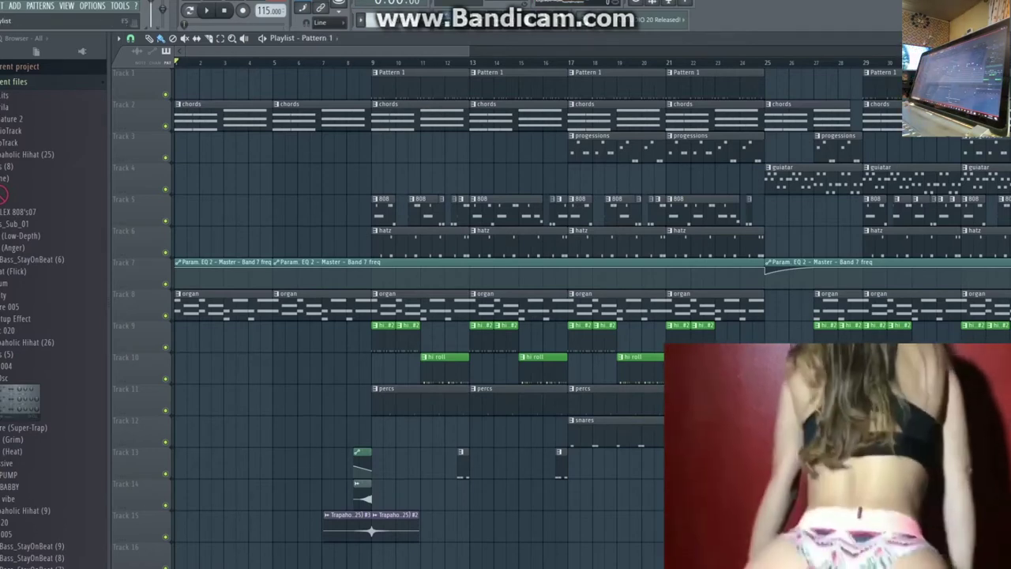
Step: Play Pattern 1 from the channel rack and inspect the Kick (Grim) sampler settings
key("F6")
key("space")
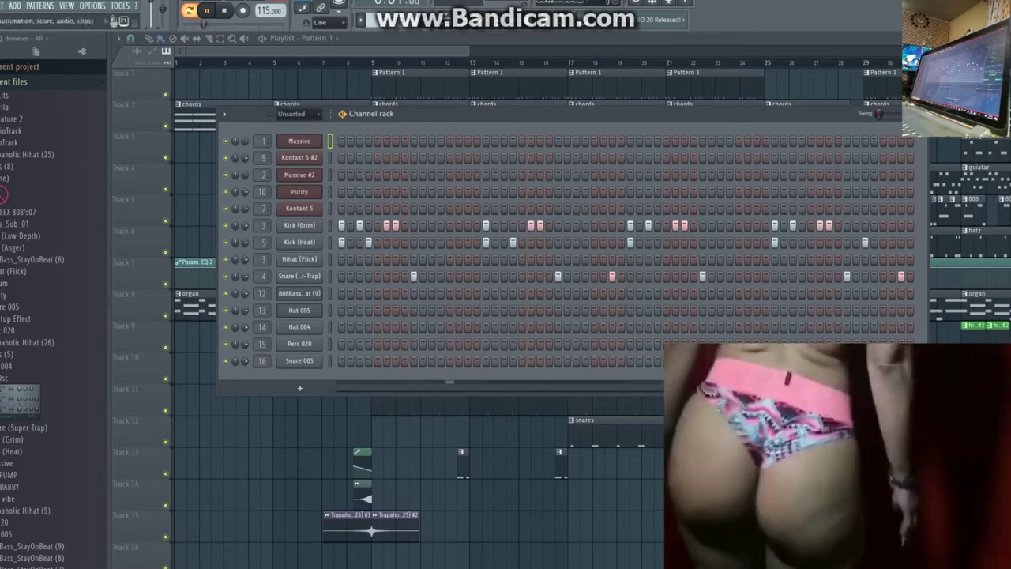
left_click(299, 225)
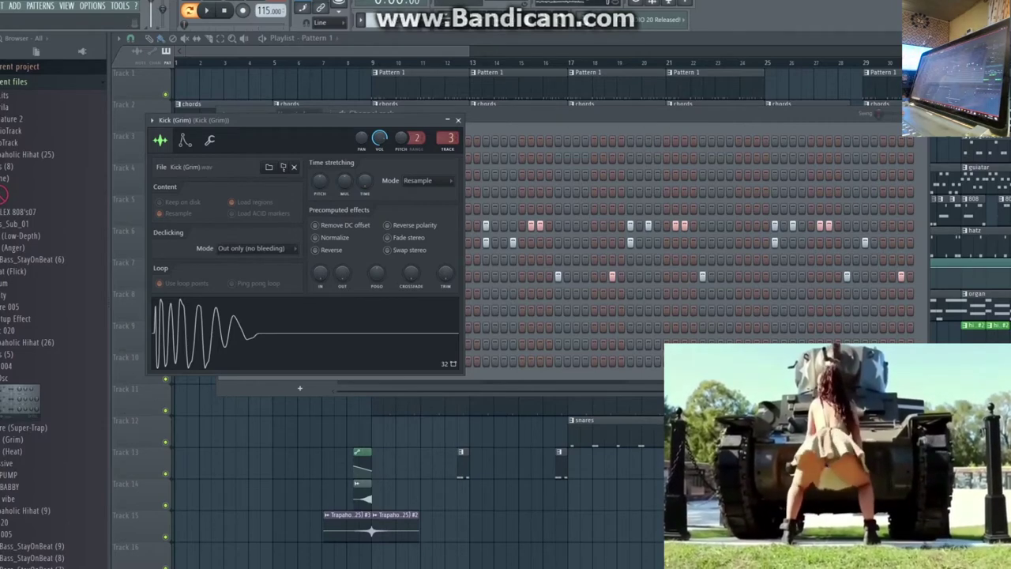
key("F6")
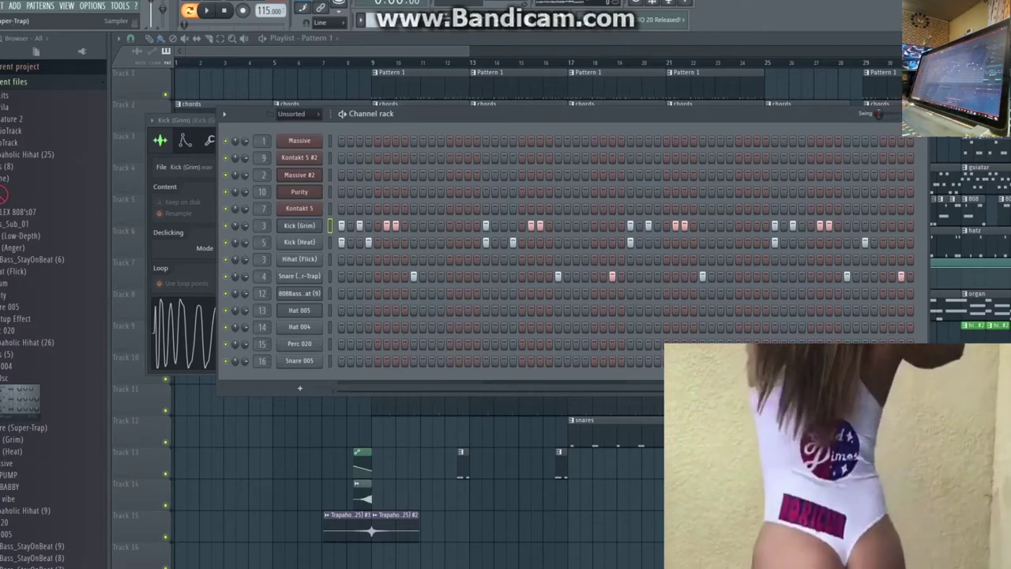
Step: Reopen the Kick (Grim) sampler settings and examine those of the Snare (Super-Trap) channel
left_click(299, 226)
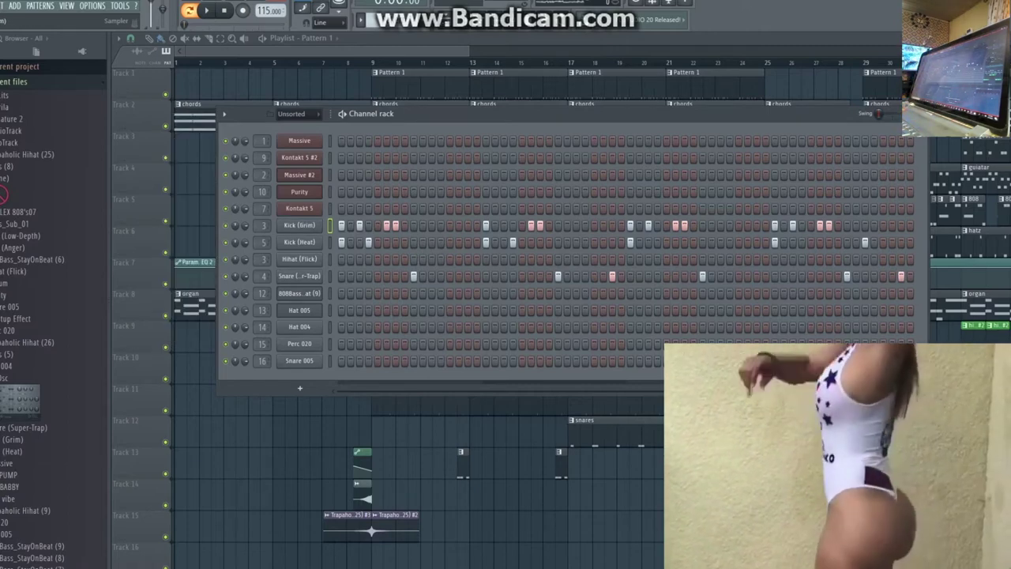
left_click(299, 226)
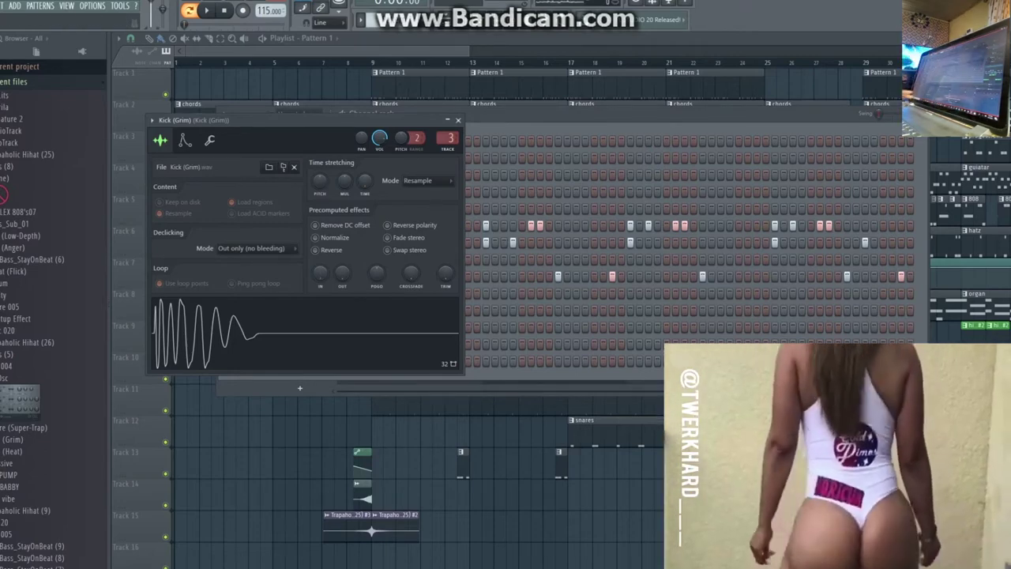
left_click(316, 382)
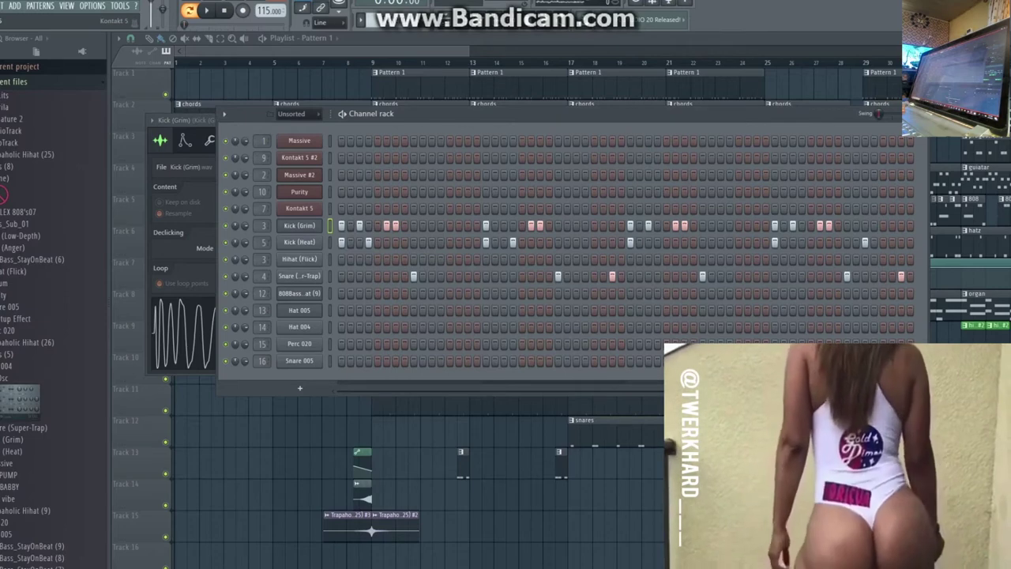
left_click(300, 277)
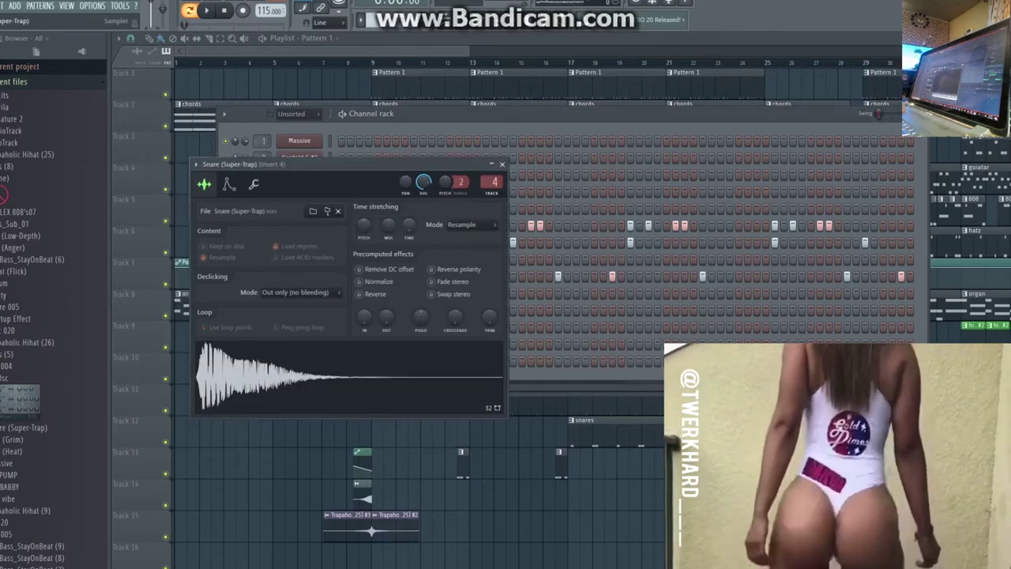
left_click(427, 114)
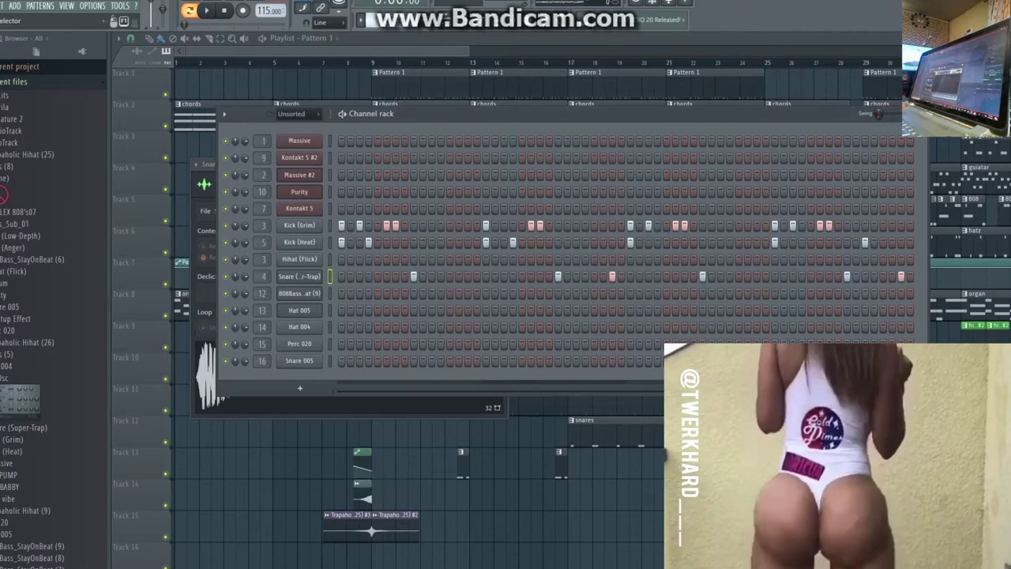
Step: Play the piano pattern and inspect the instrument loaded in its Kontakt 5 channel
scroll(426, 19, "down", 1)
key("space")
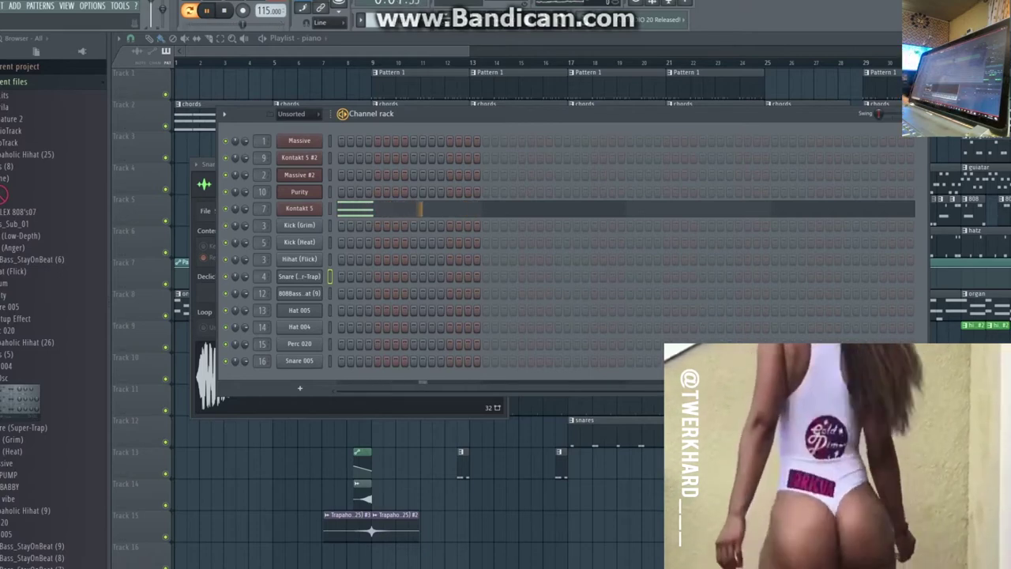
key("space")
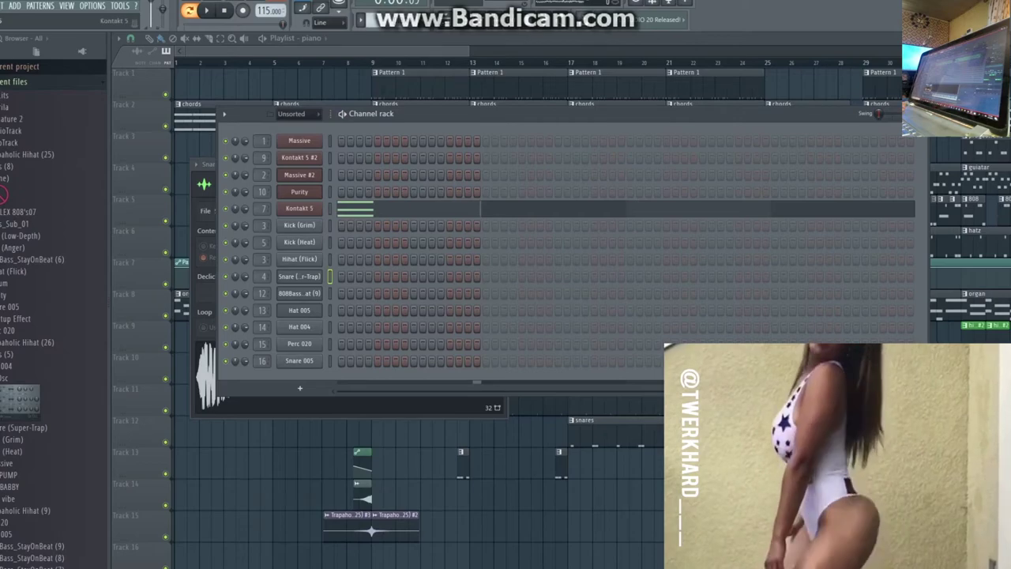
left_click(299, 209)
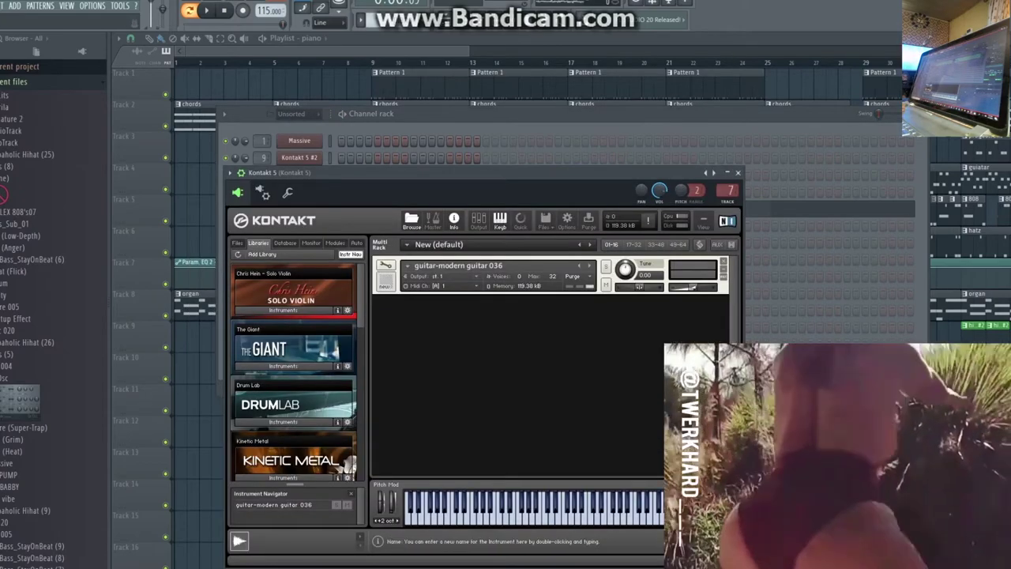
left_click(474, 115)
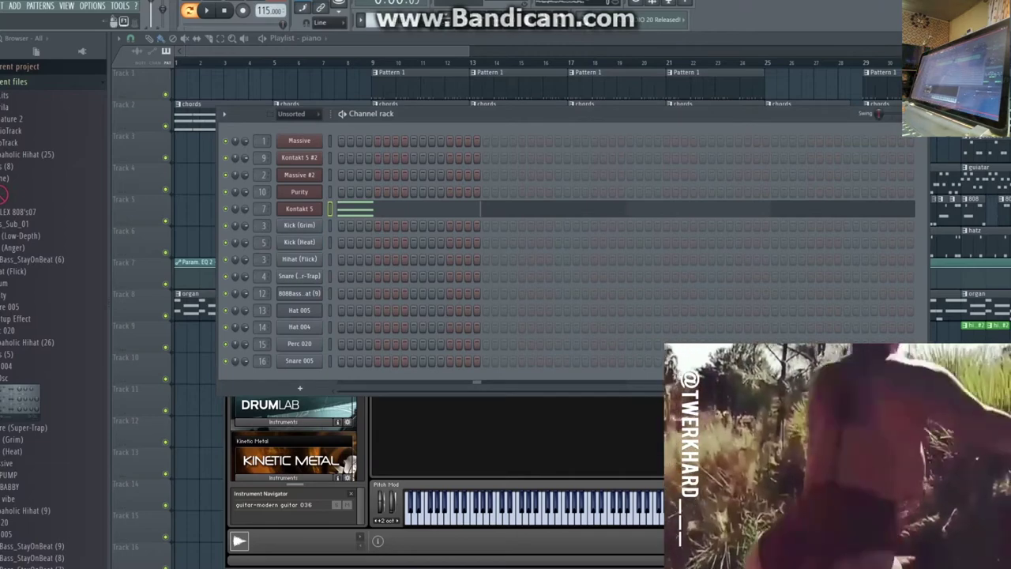
Step: Play the chords pattern and inspect the instrument loaded in the Kontakt 5 #2 channel
key("KP_Subtract")
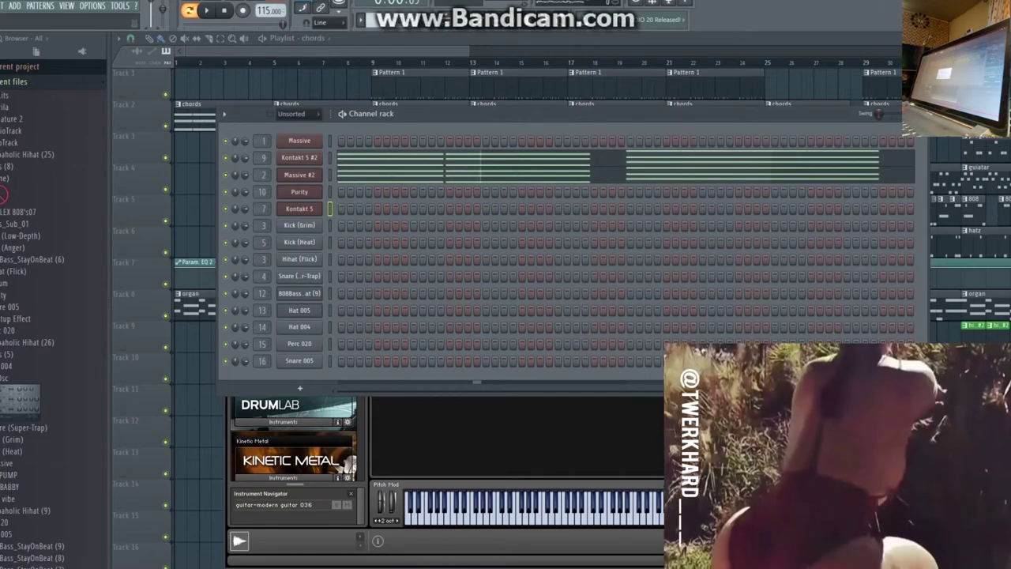
key("space")
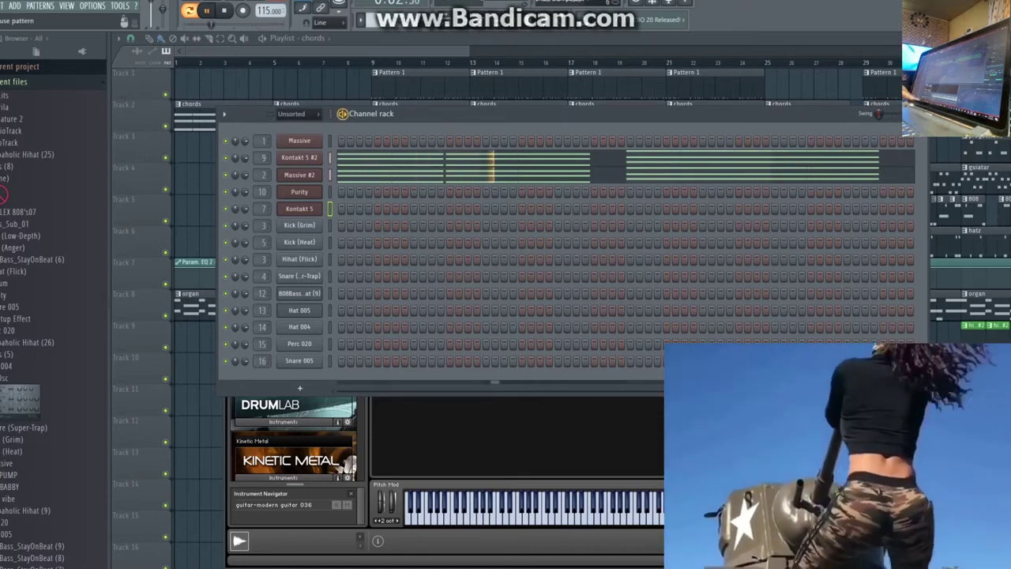
left_click(207, 11)
left_click(312, 159)
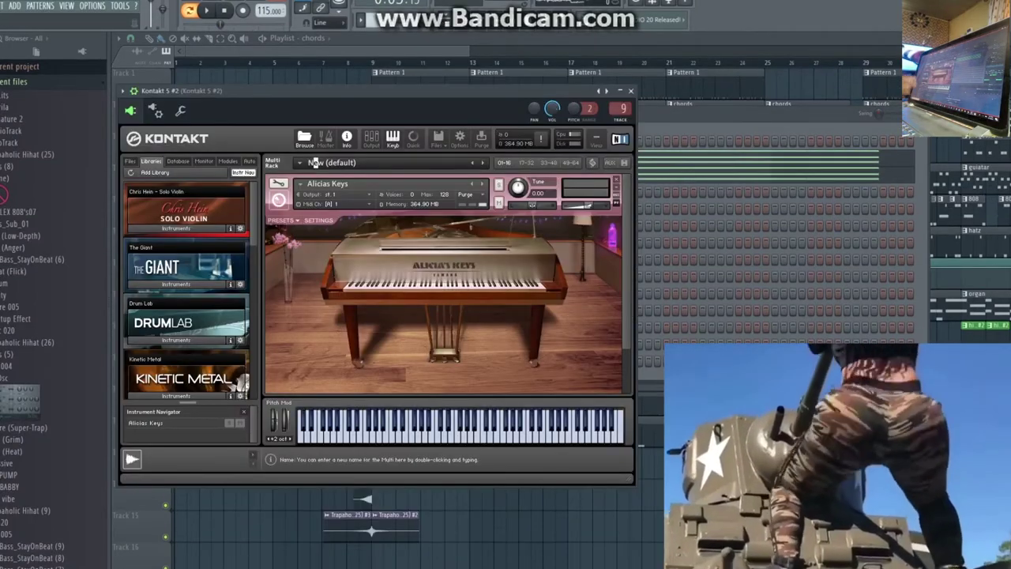
key("F6")
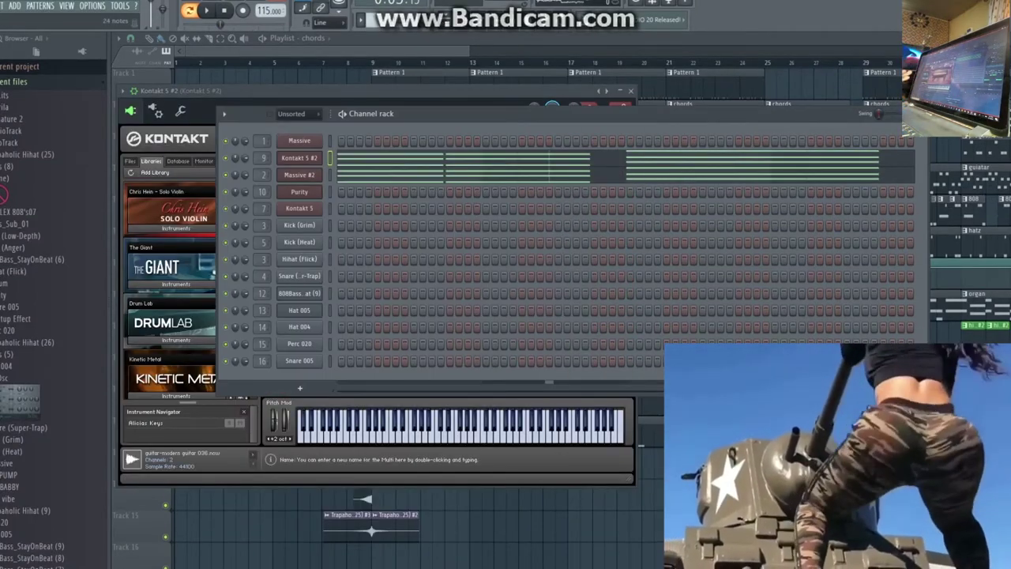
left_click(309, 159)
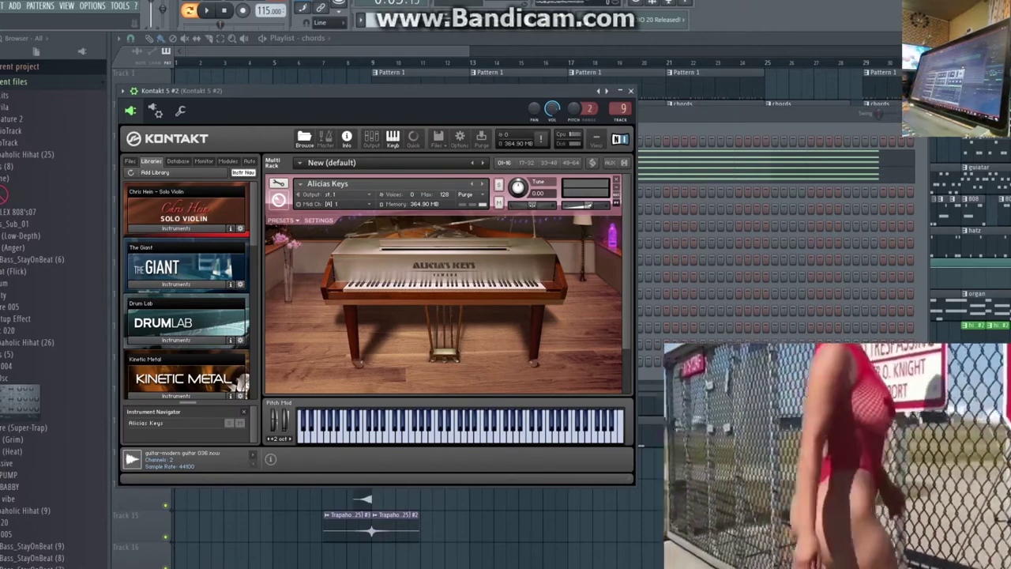
key("F6")
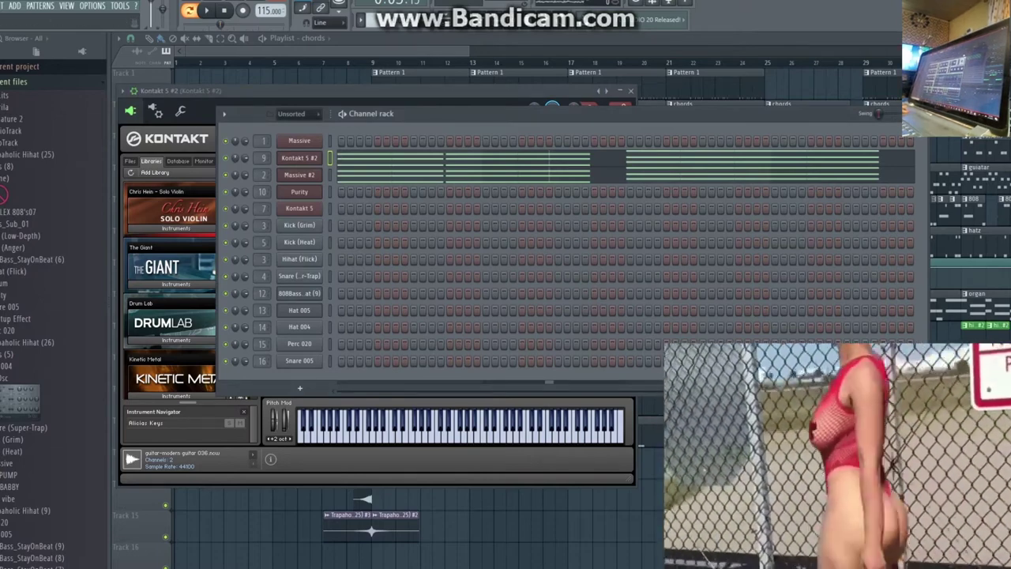
Step: Look through the sound browser of the Massive #2 channel and filter its presets by the Organ type
left_click(299, 174)
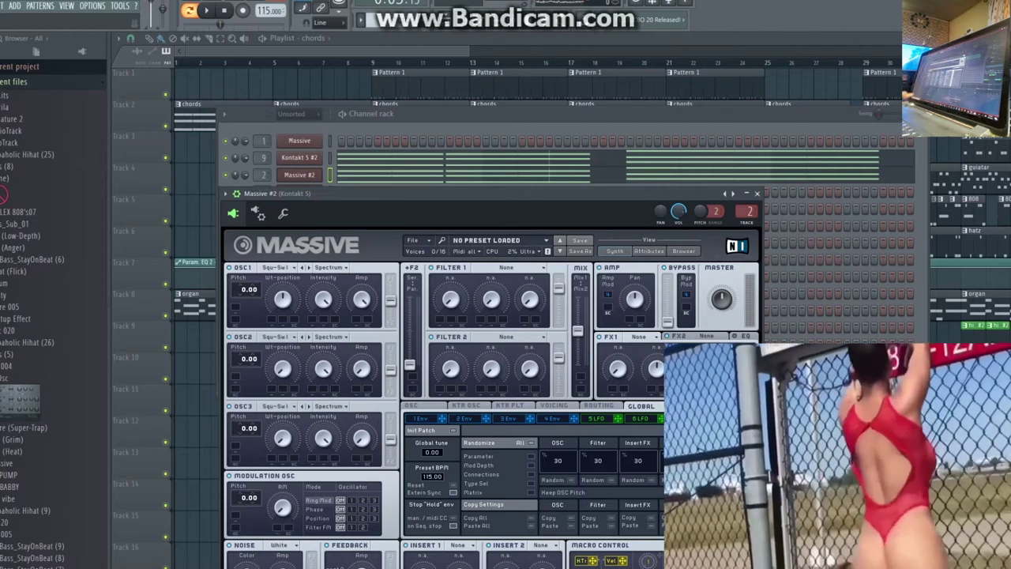
left_click(684, 251)
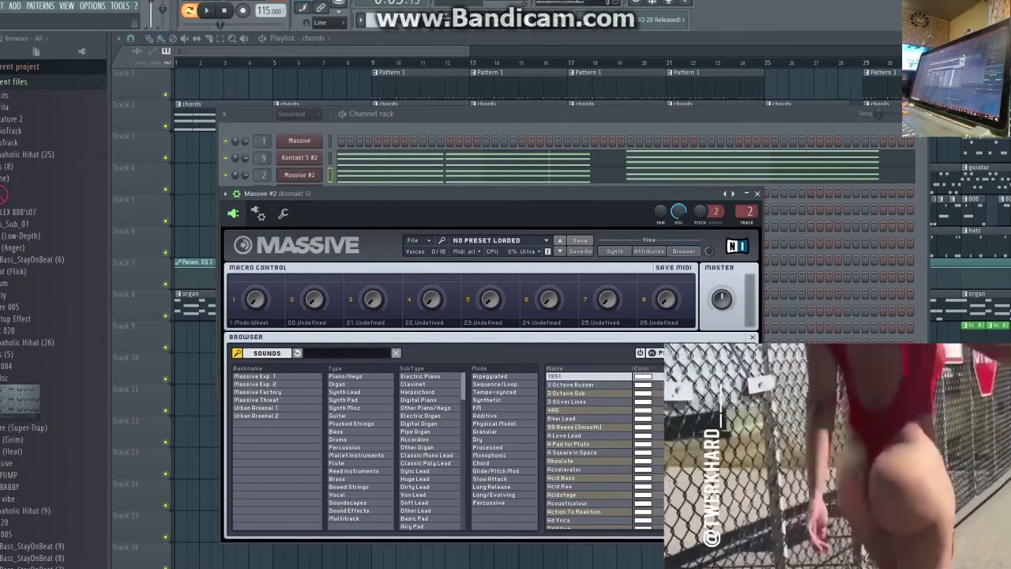
scroll(589, 451, "down", 6)
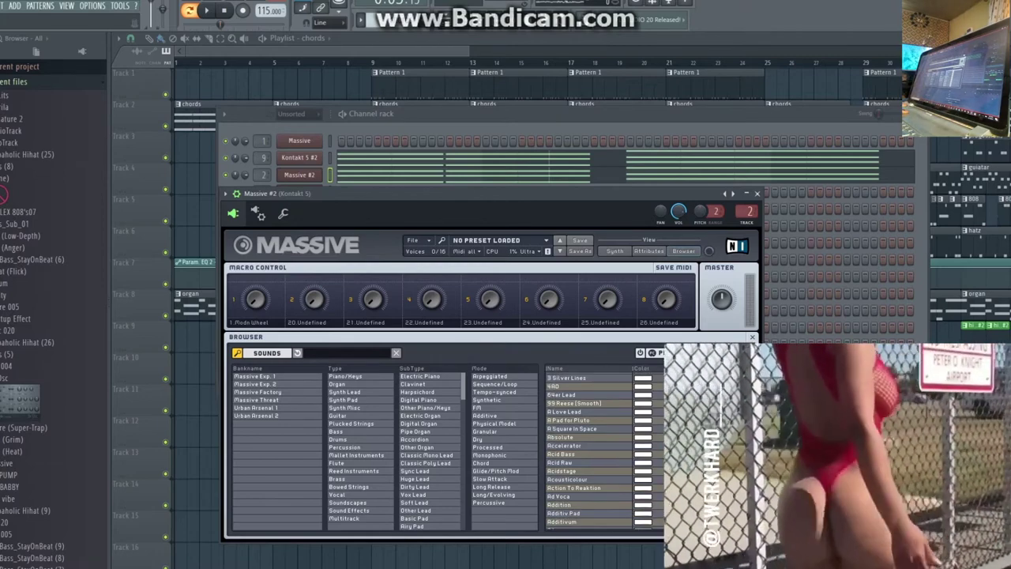
scroll(588, 450, "down", 8)
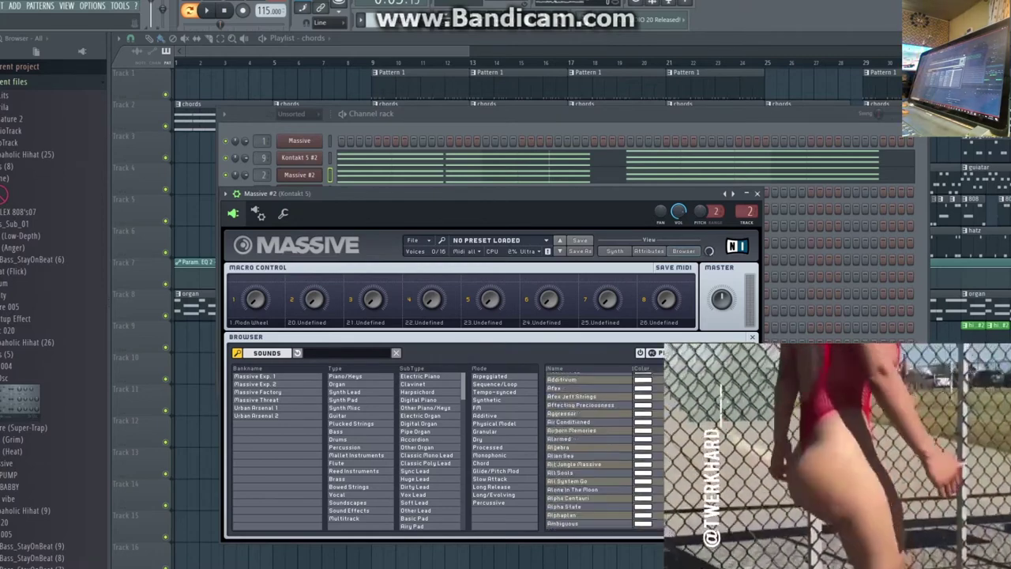
scroll(589, 450, "down", 5)
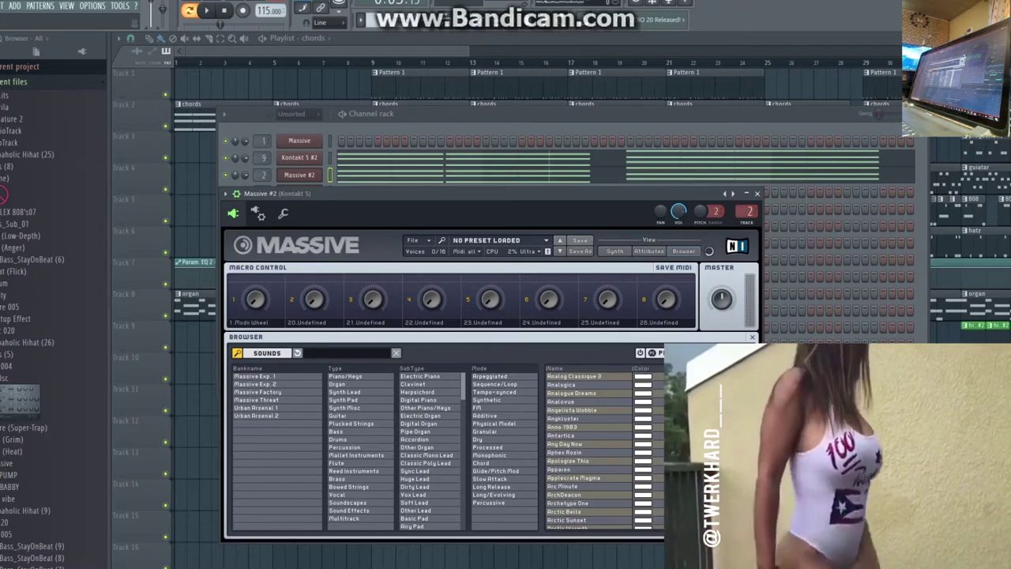
scroll(589, 450, "up", 10)
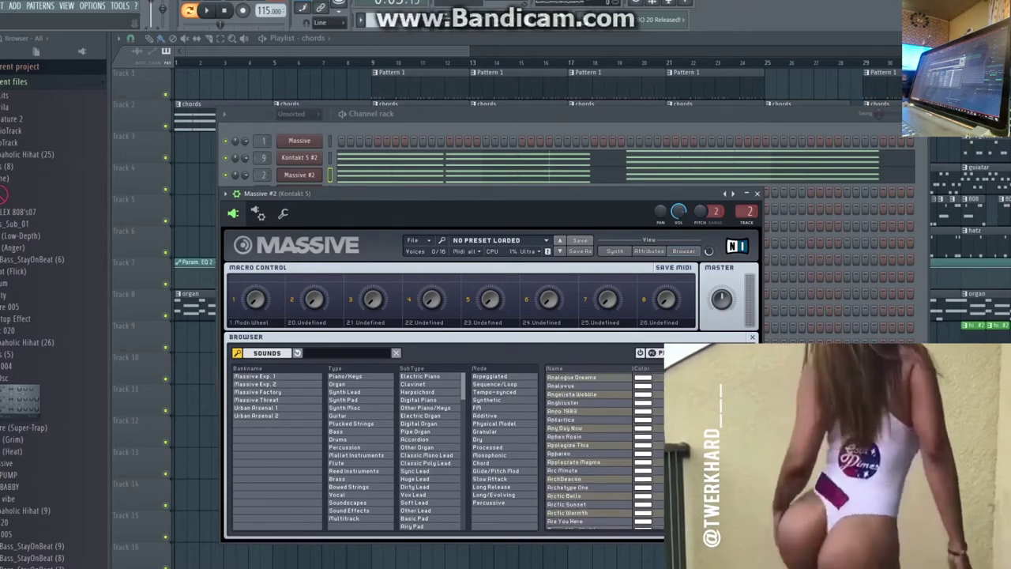
scroll(588, 451, "up", 10)
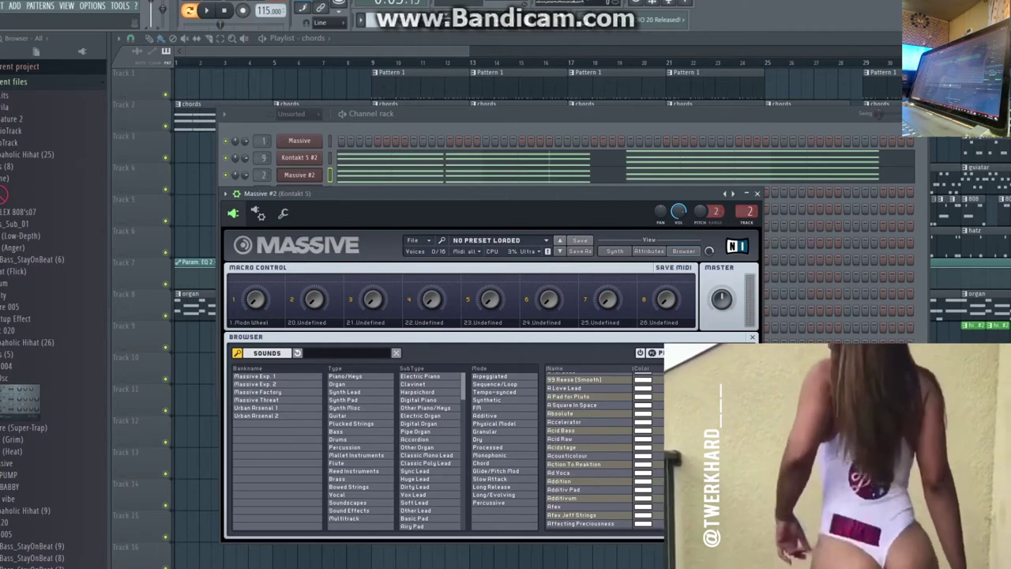
left_click(338, 385)
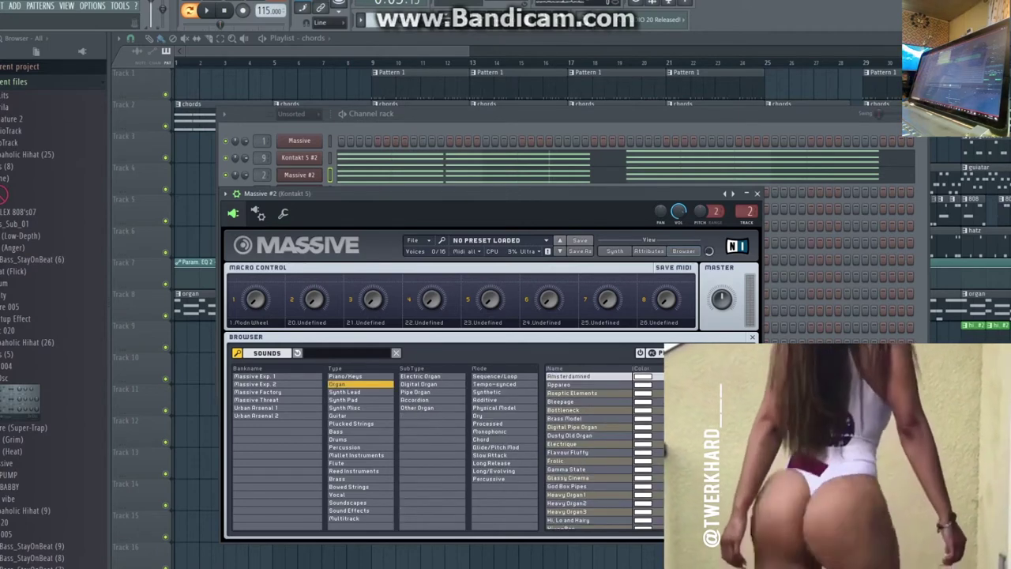
left_click(300, 175)
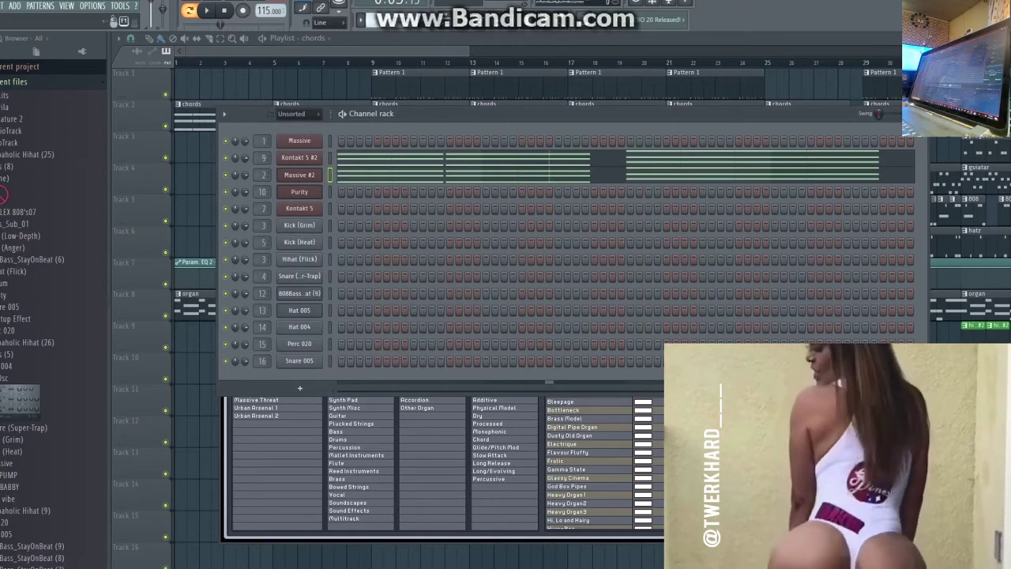
Step: Select the progessions pattern, play it and view the Purity channel's notes in the piano roll
left_click(361, 19)
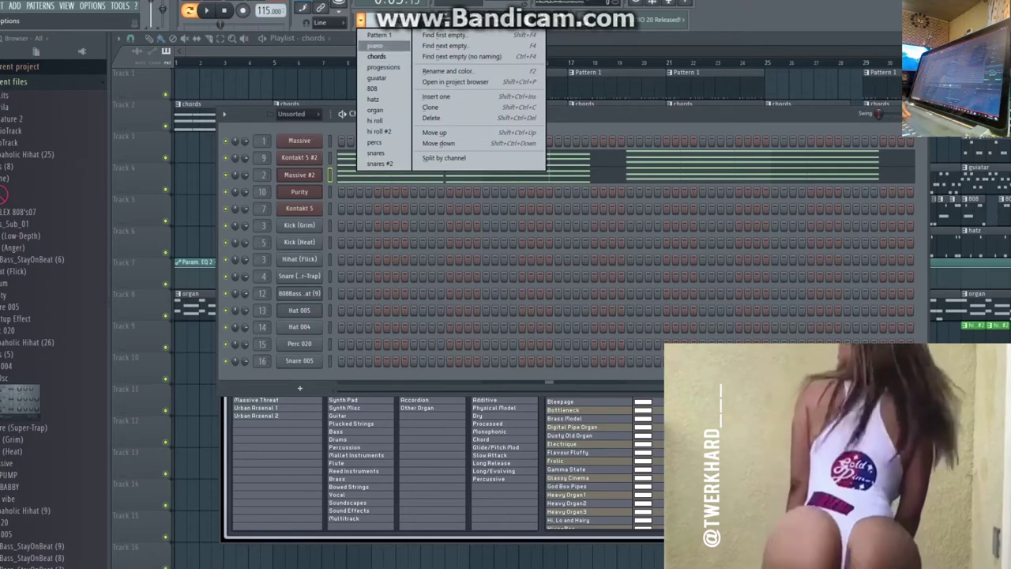
left_click(384, 68)
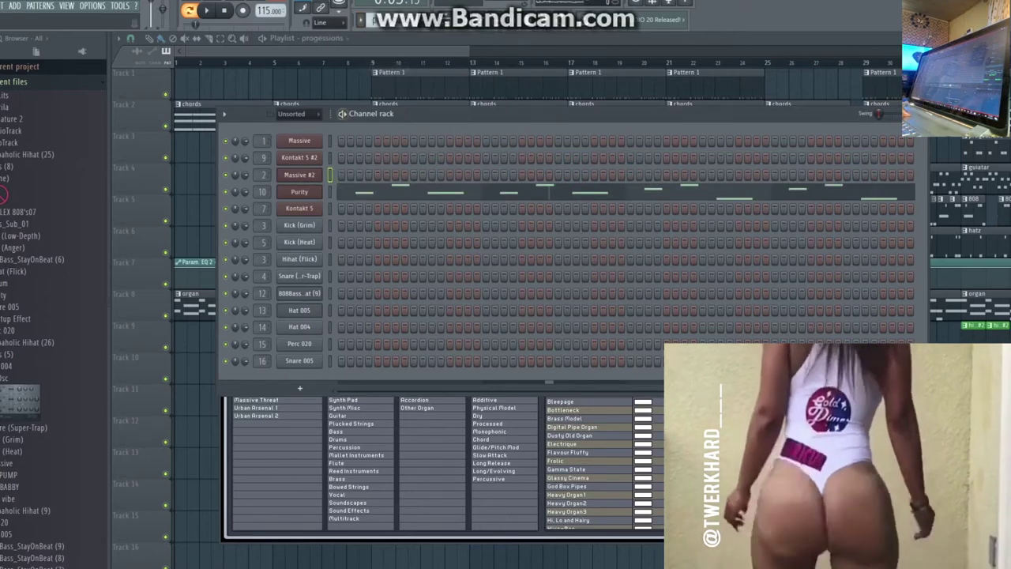
key("space")
left_click(482, 192)
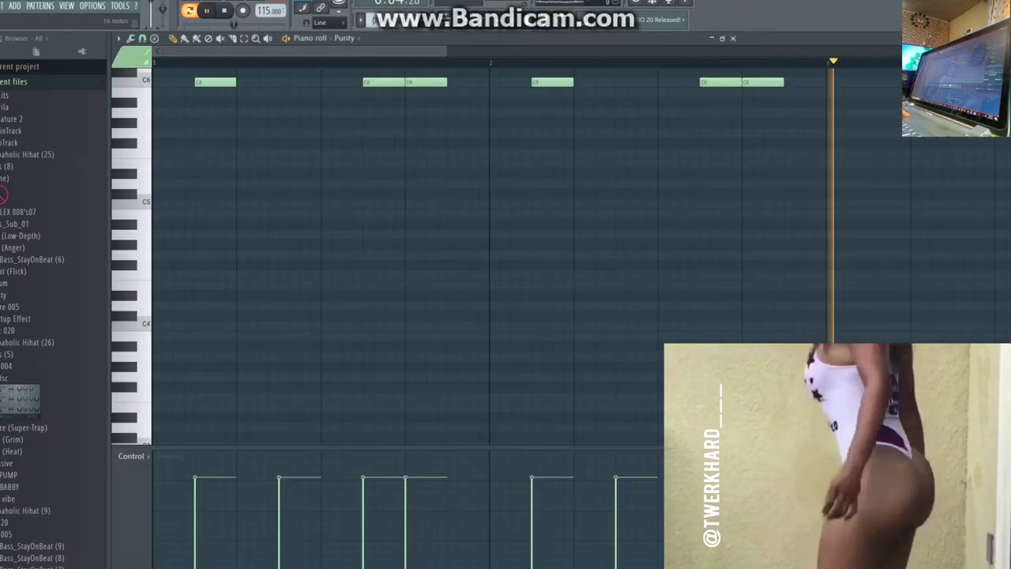
Step: Inspect the instrument preset loaded in the Purity channel and return to the channel rack
scroll(482, 245, "up", 2)
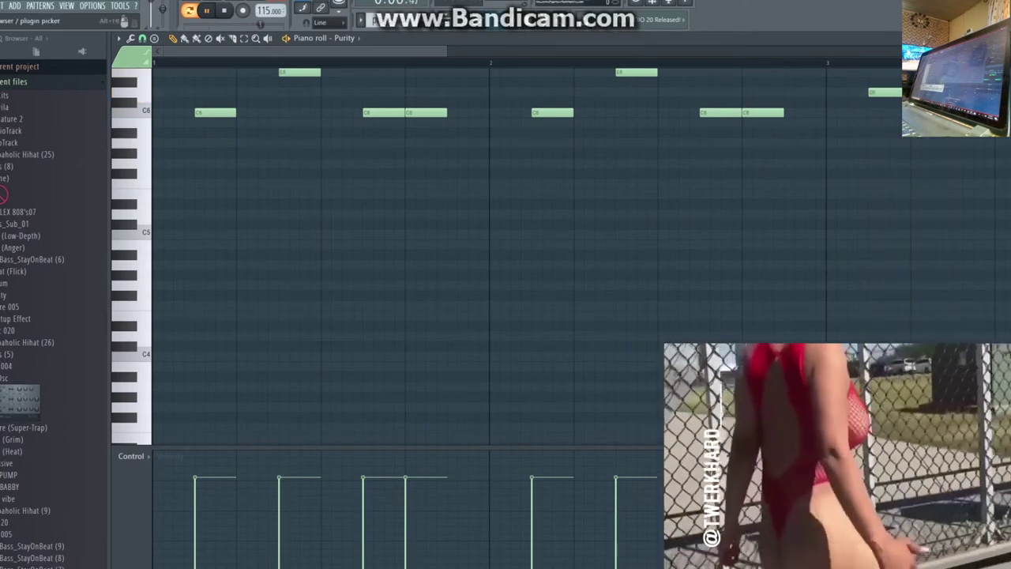
key("F6")
left_click(299, 192)
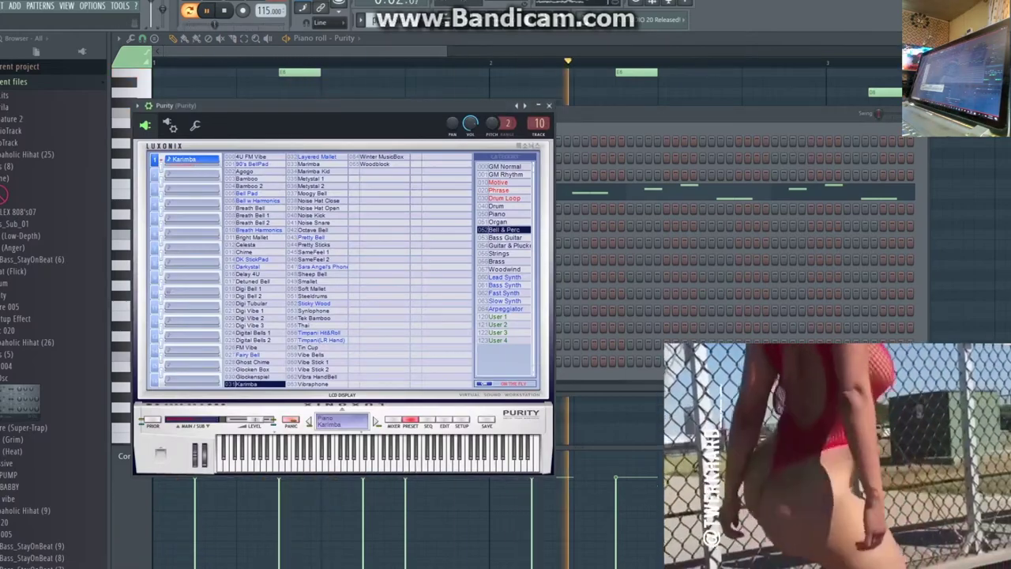
key("F6")
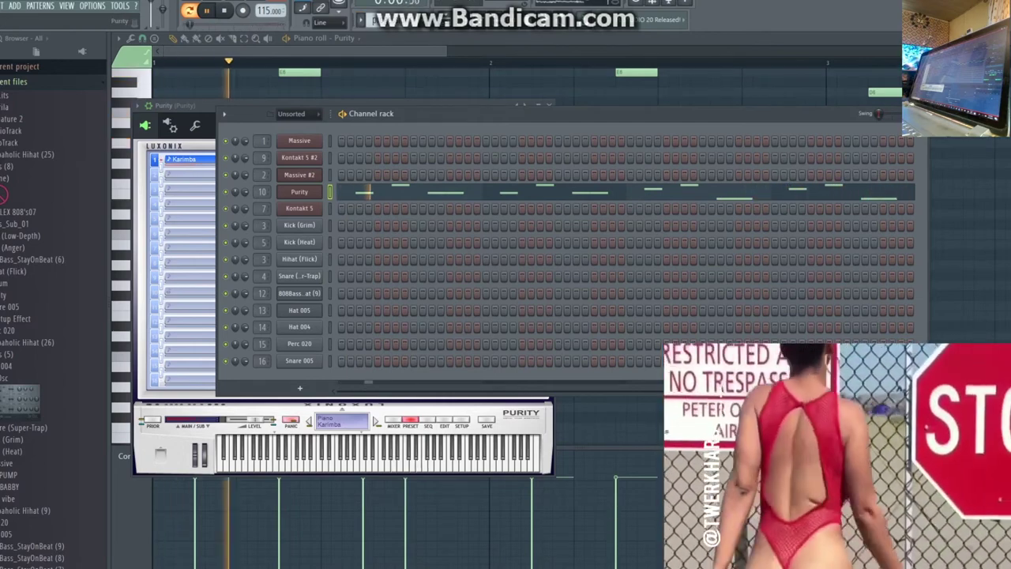
Step: Select the guiatar pattern, stop playback and view all of the Kontakt 5 channel's notes in the piano roll
left_click(367, 20)
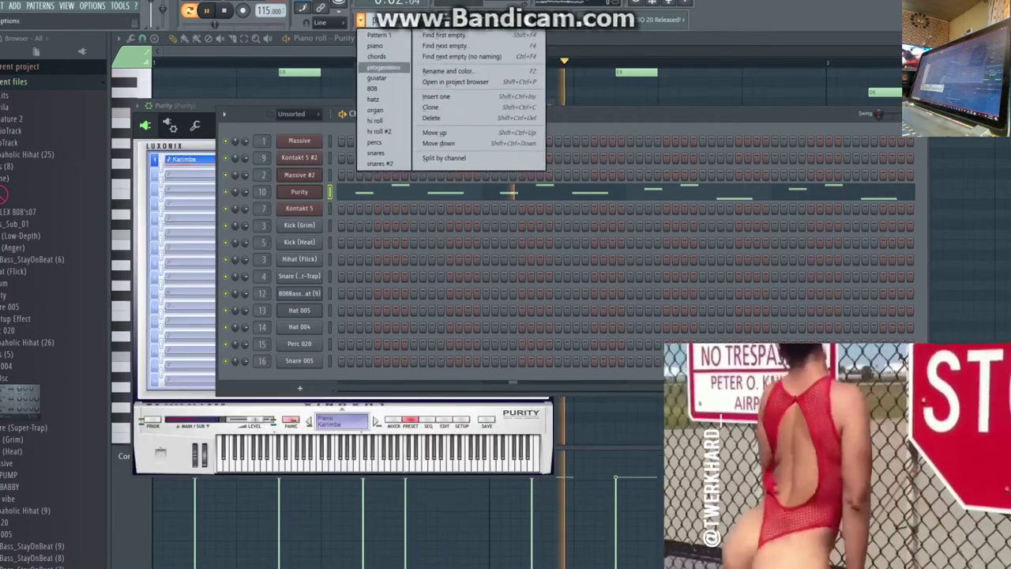
left_click(377, 79)
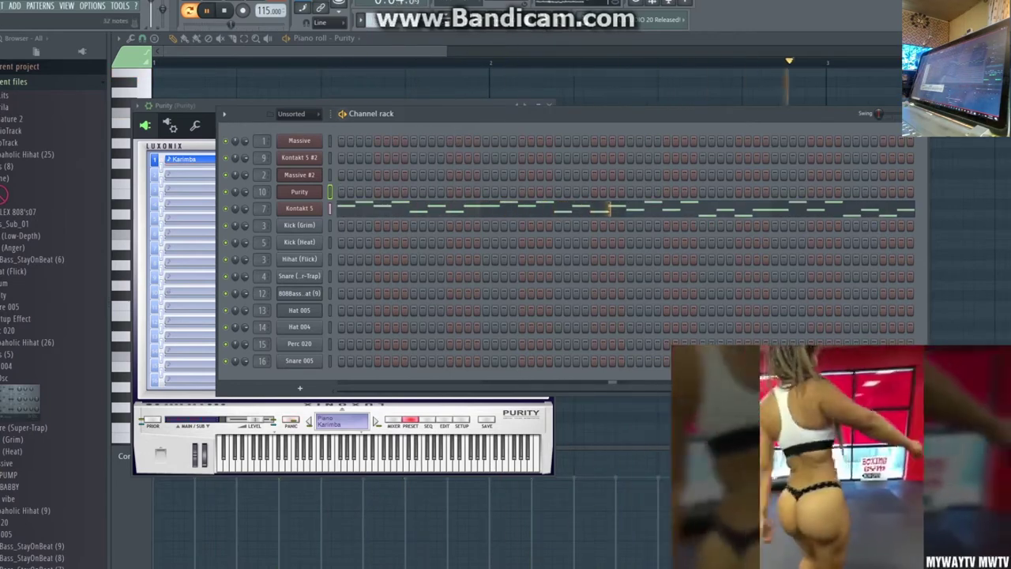
key("space")
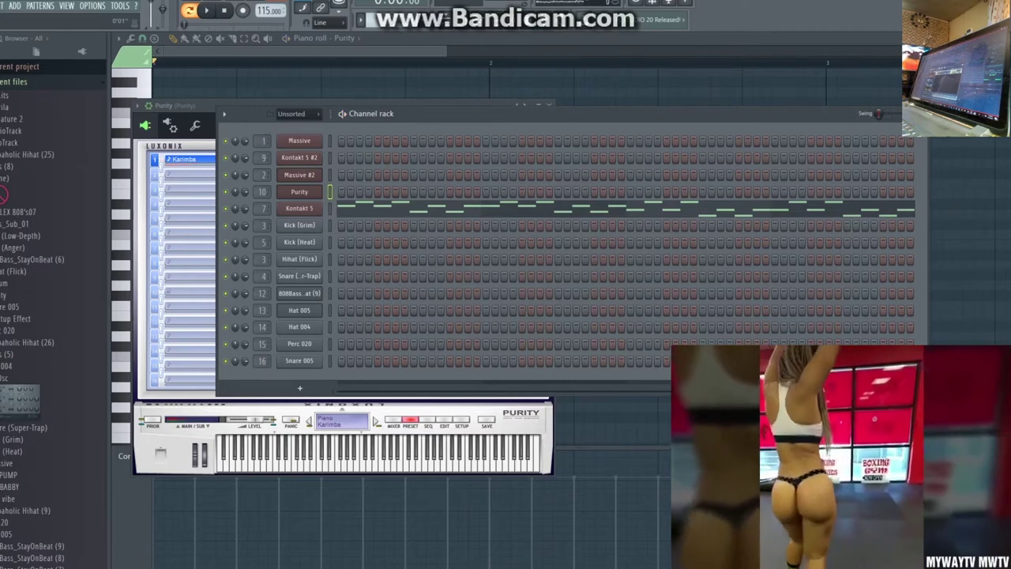
left_click(506, 209)
scroll(505, 208, "up", 9)
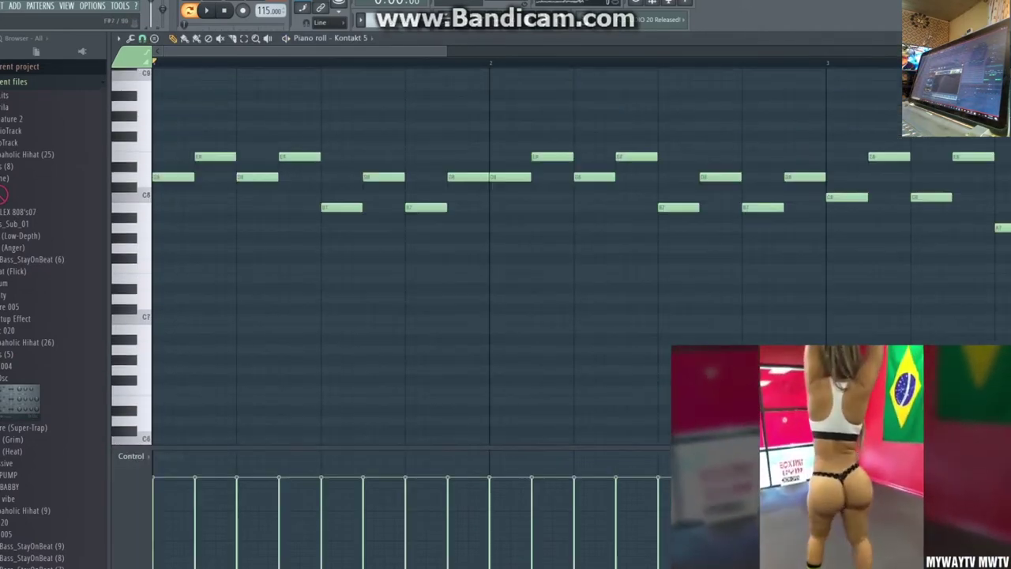
left_click_drag(445, 51, 722, 51)
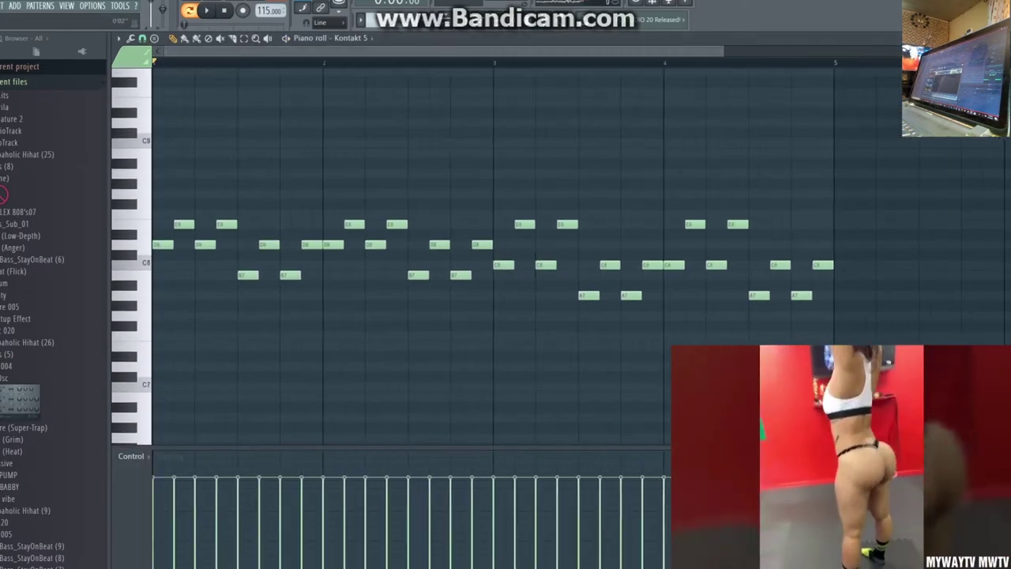
Step: Inspect the instrument loaded in the Kontakt 5 channel and return to its notes in the piano roll
key("F6")
left_click(297, 209)
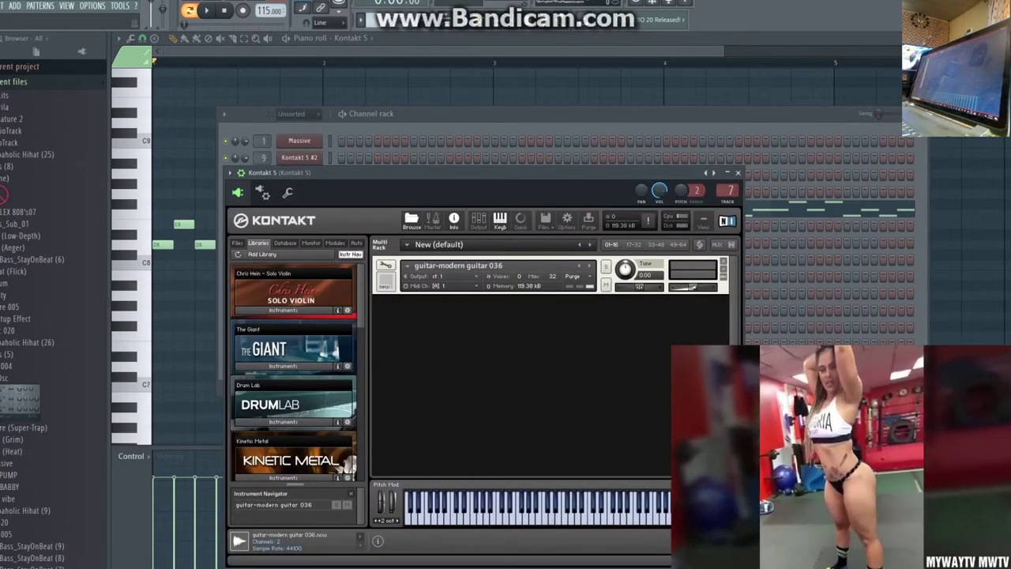
key("F6")
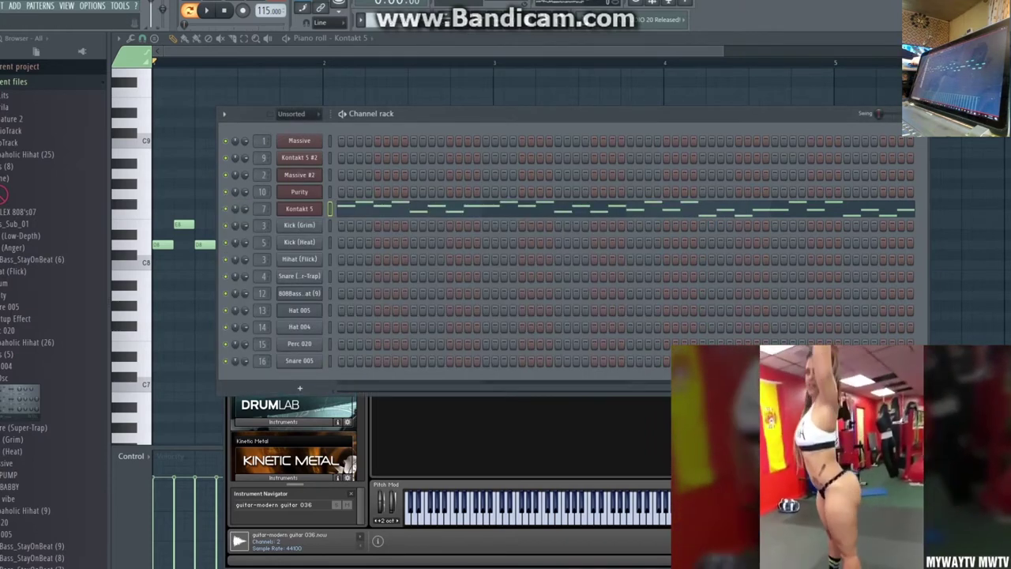
left_click(474, 209)
left_click(474, 208)
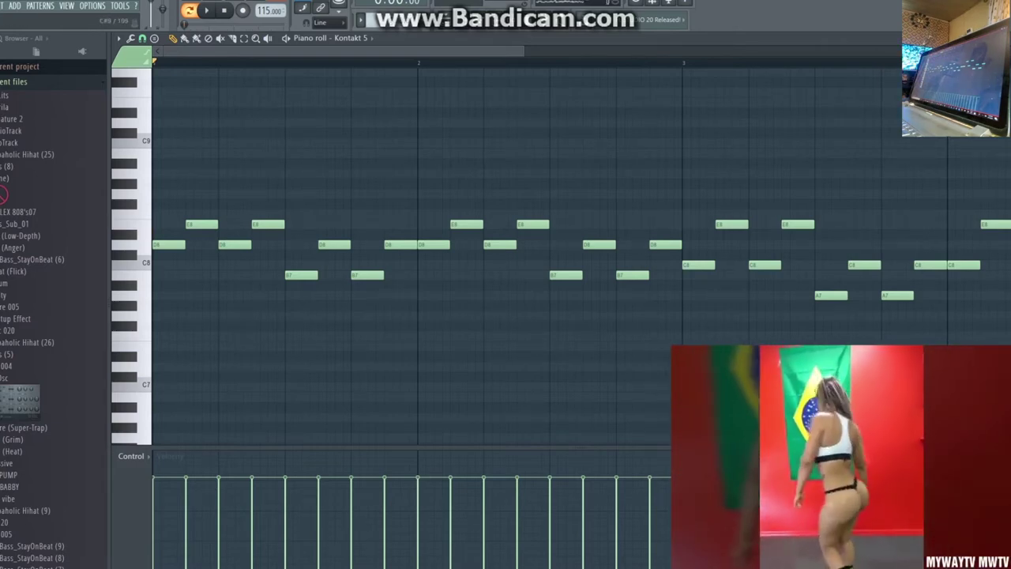
Step: Reselect the guiatar pattern and audition the D8 note on the piano roll keyboard
left_click(361, 19)
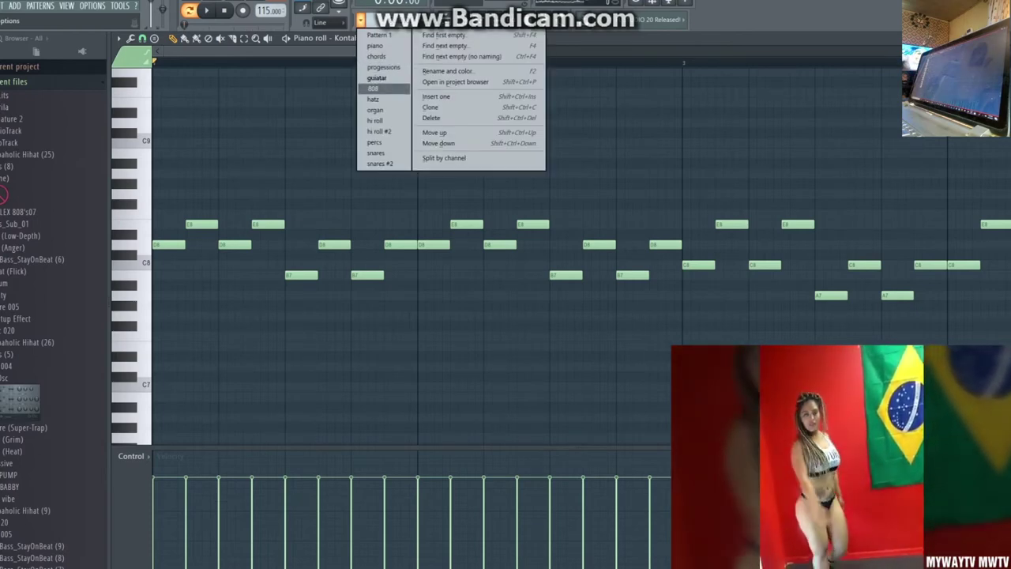
left_click(377, 78)
left_click(132, 244)
left_click(132, 244)
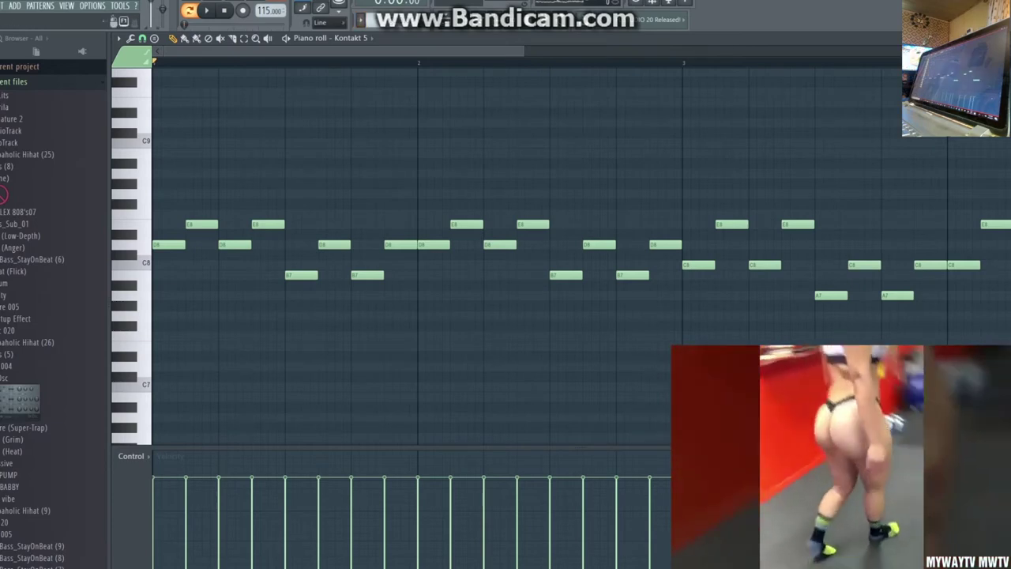
left_click(361, 20)
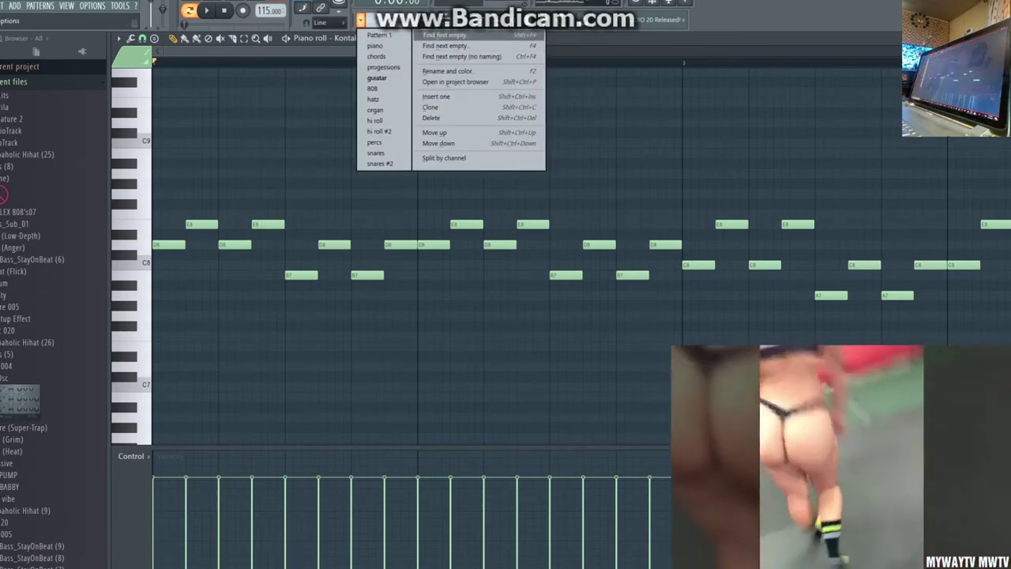
key("F6")
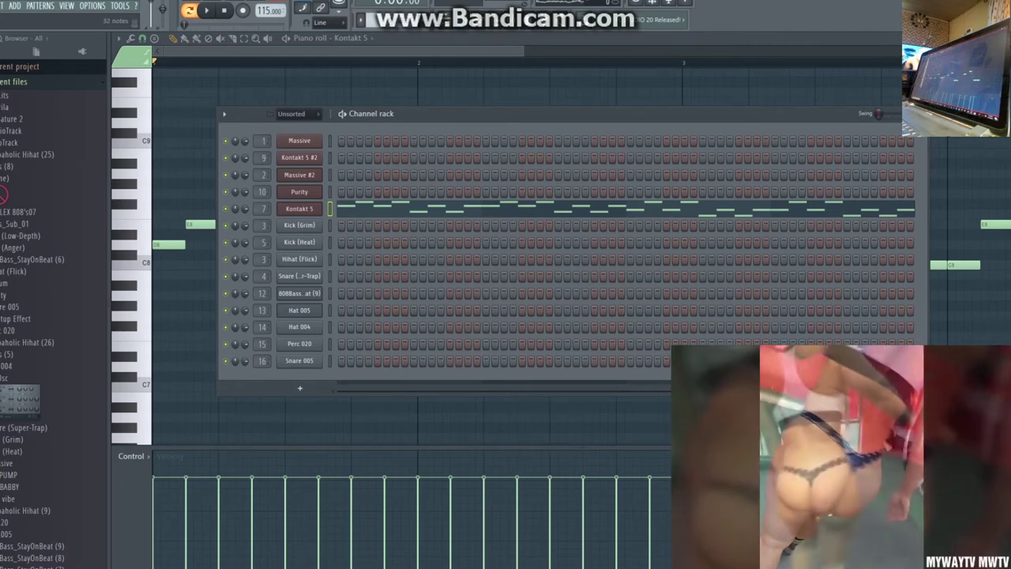
key("F7")
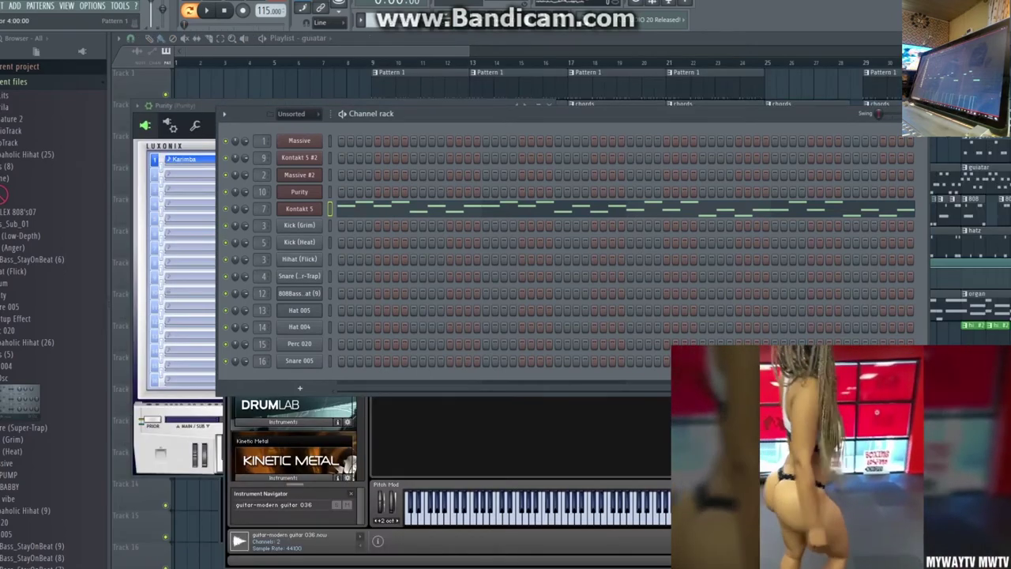
key("F7")
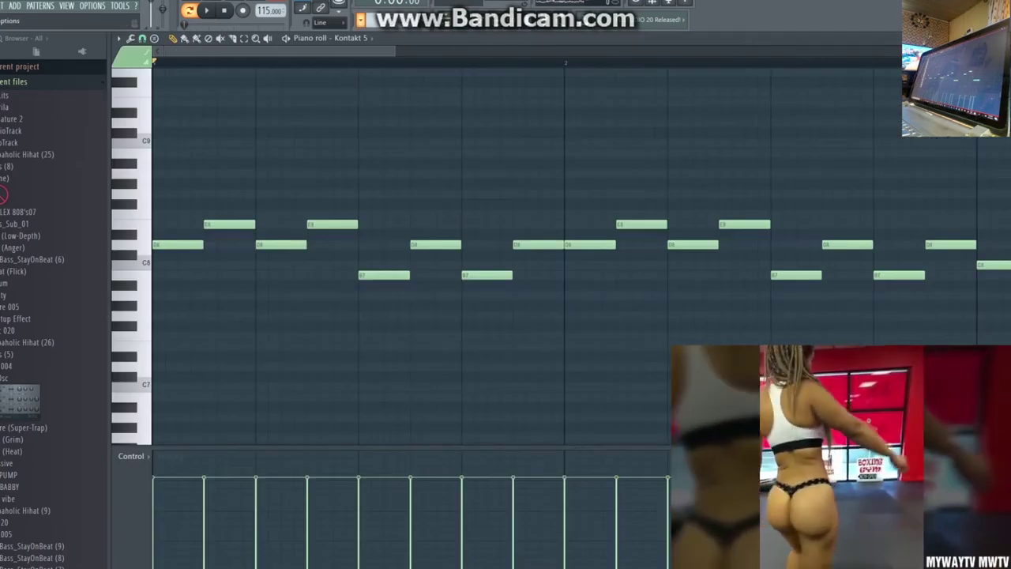
left_click(361, 19)
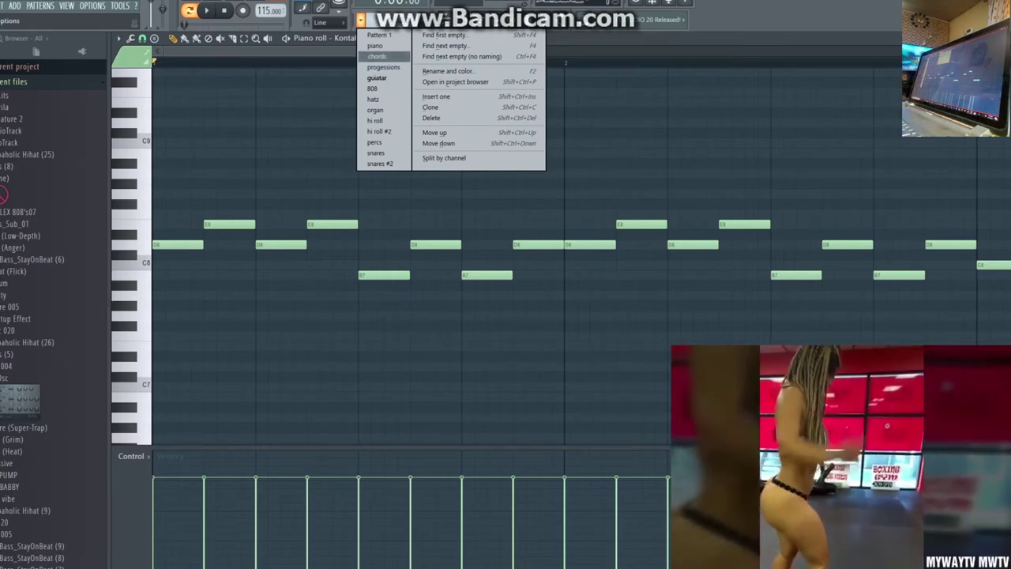
left_click(361, 20)
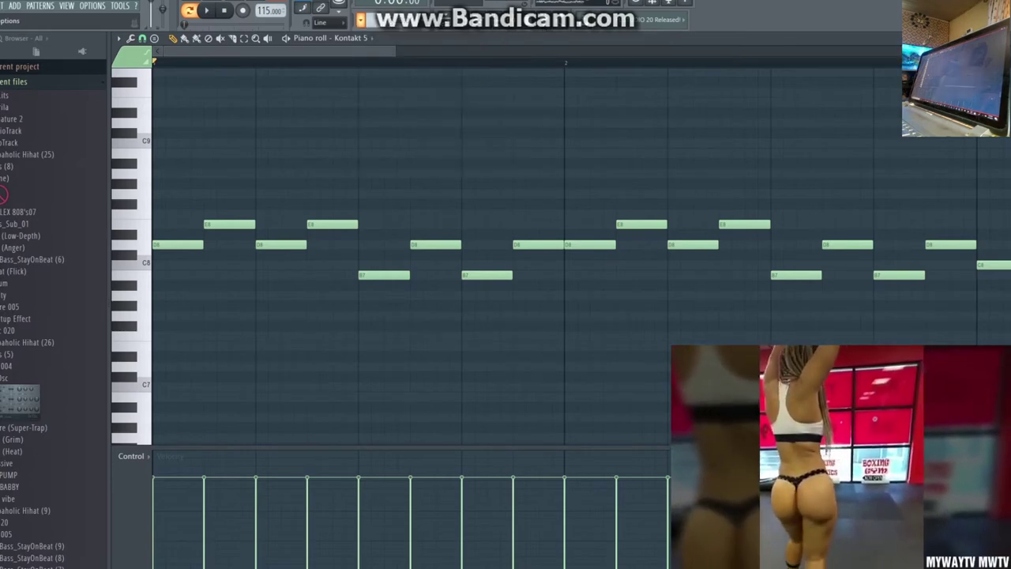
Step: Select the chords pattern and view all of the Kontakt 5 #2 channel's notes in the piano roll
left_click(361, 19)
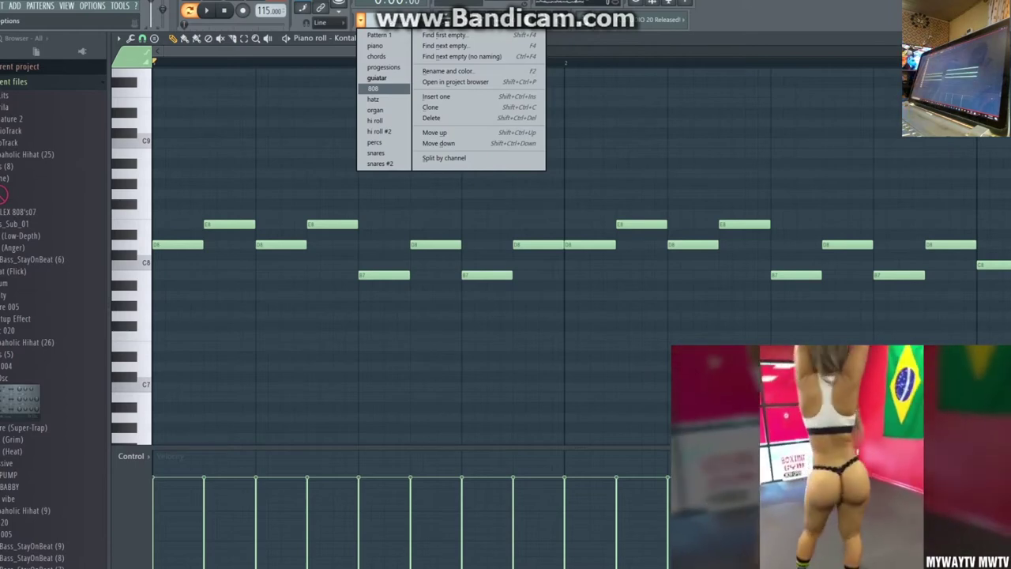
left_click(376, 56)
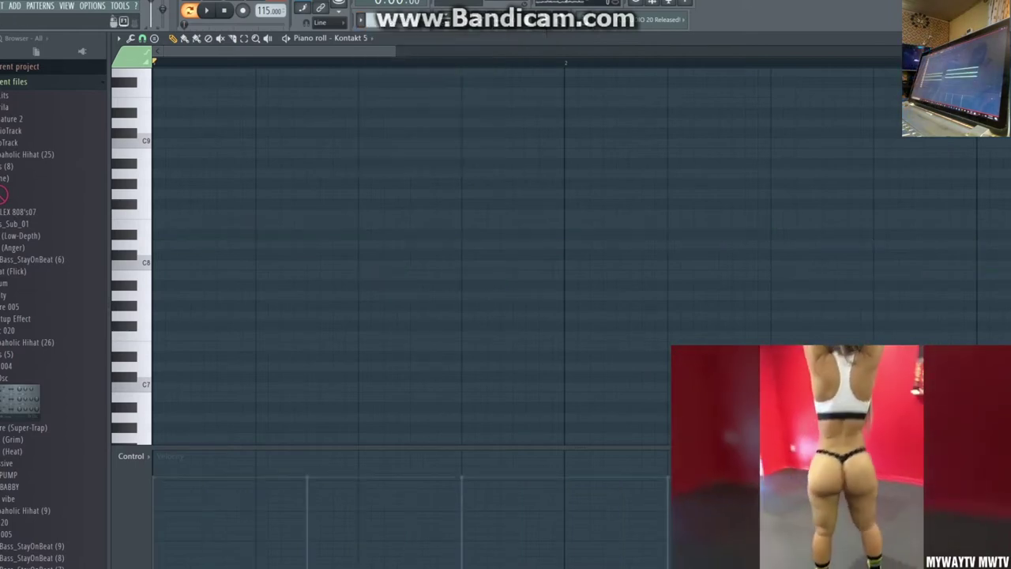
key("F6")
left_click(474, 159)
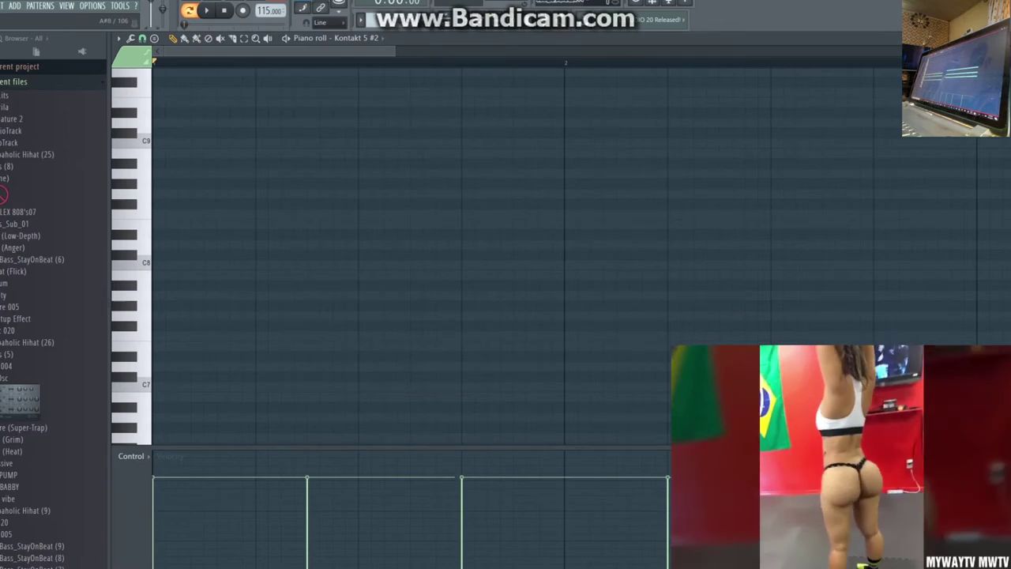
scroll(474, 158, "down", 12)
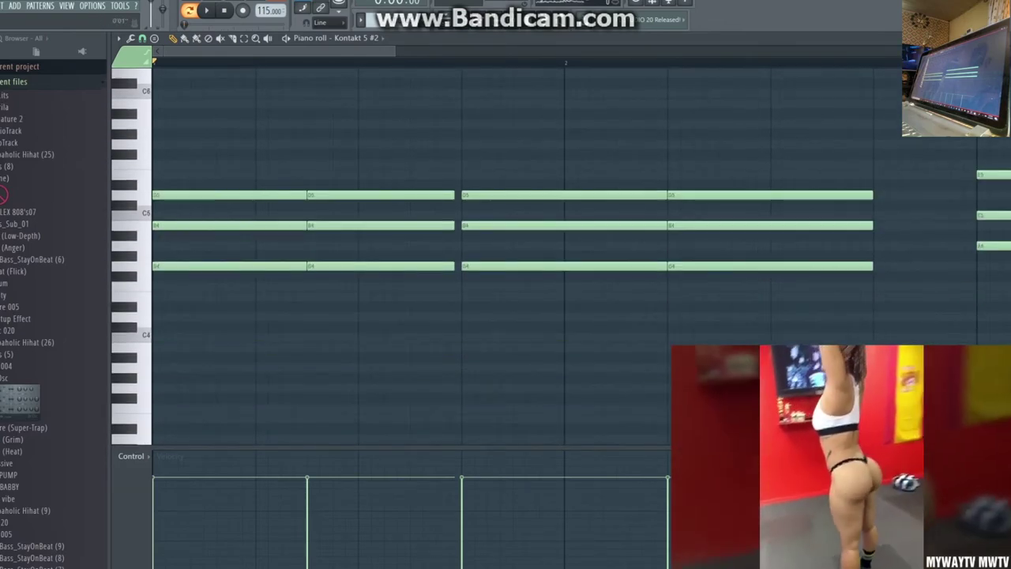
left_click_drag(393, 52, 727, 52)
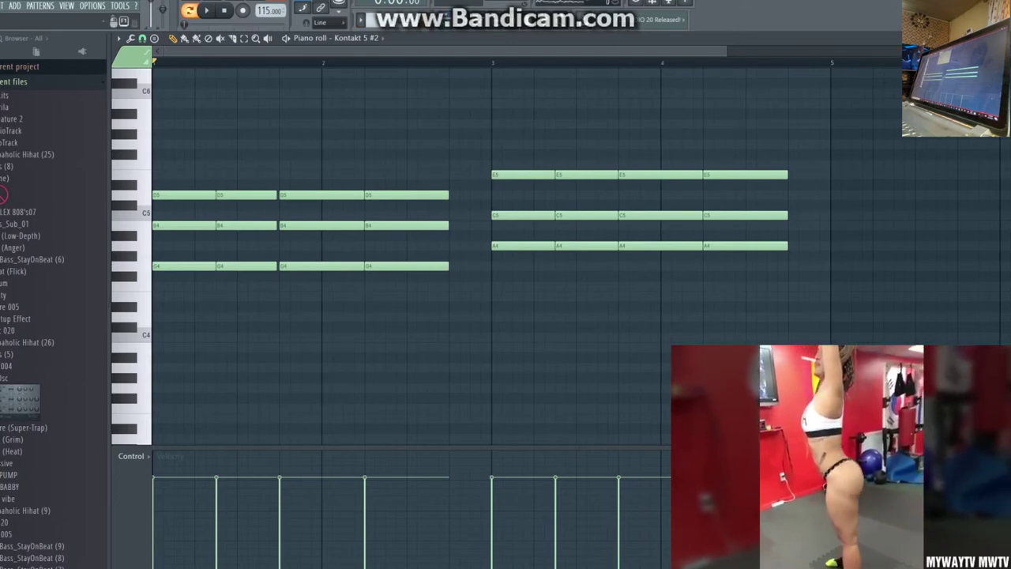
Step: Select the 808 pattern and show its notes in the channel rack
left_click(360, 18)
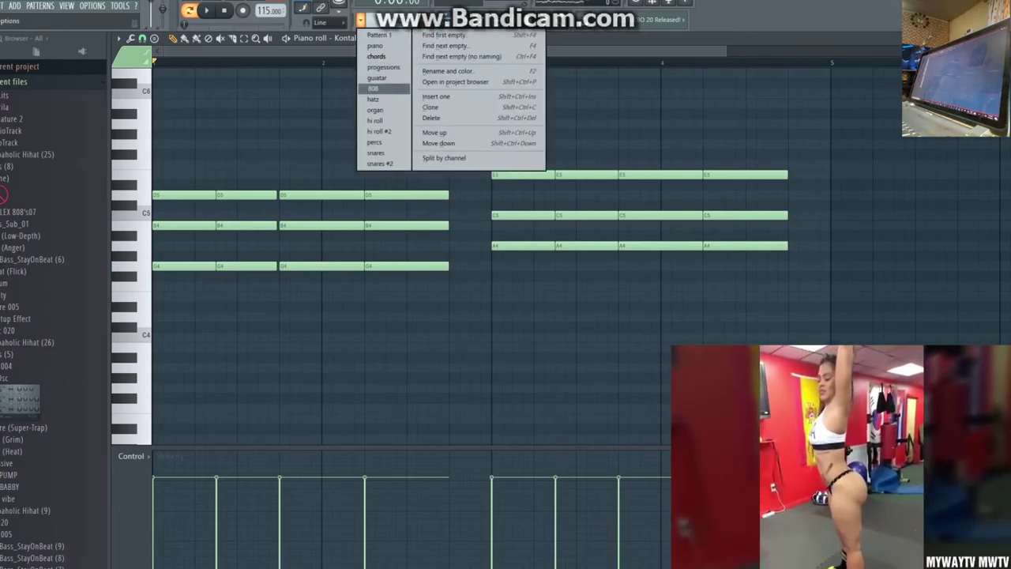
left_click(373, 87)
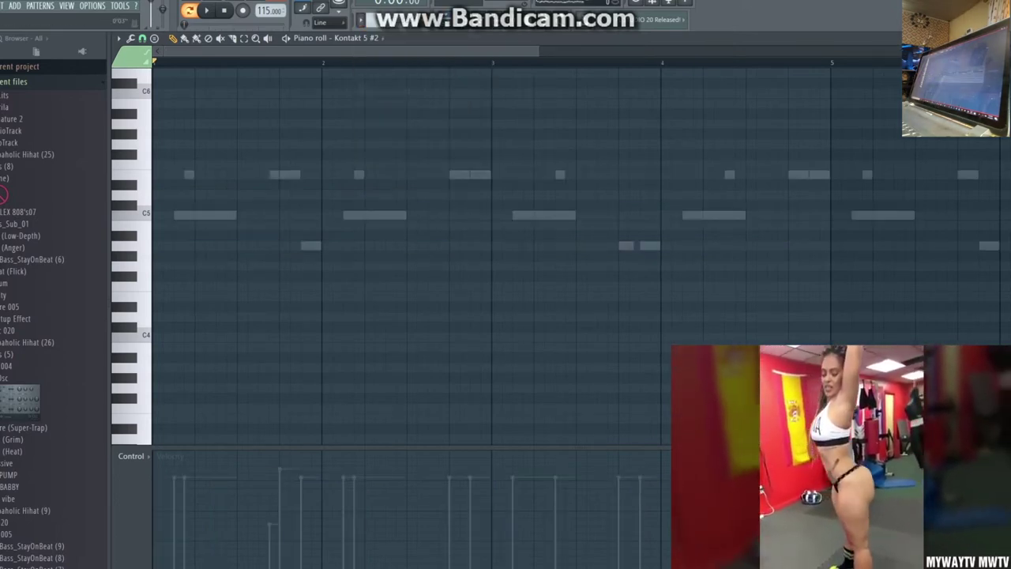
key("F6")
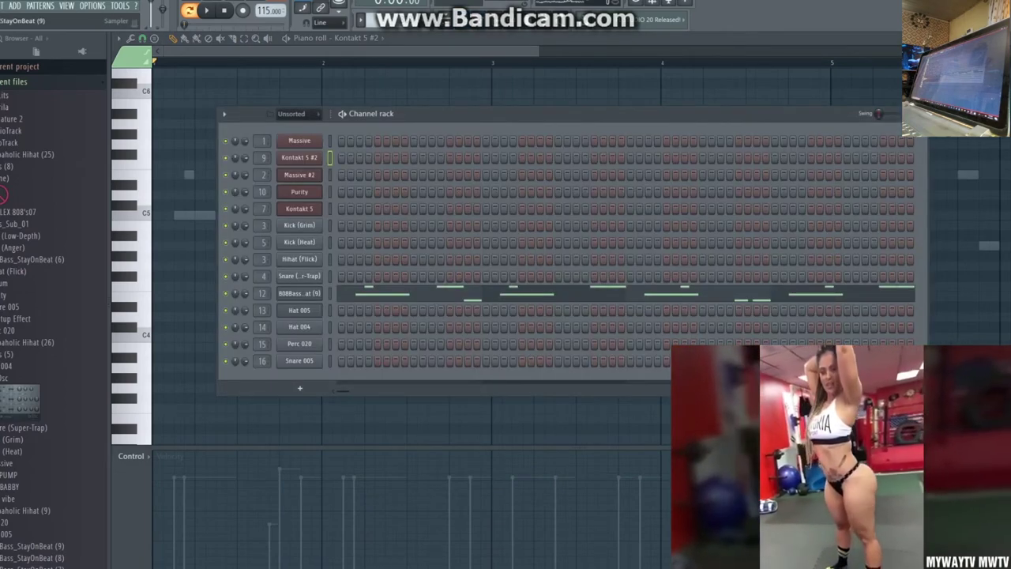
Step: Open the 808Bass_StayOnBeat (9) channel's sample settings and raise the OUT fade to its maximum
left_click(299, 293)
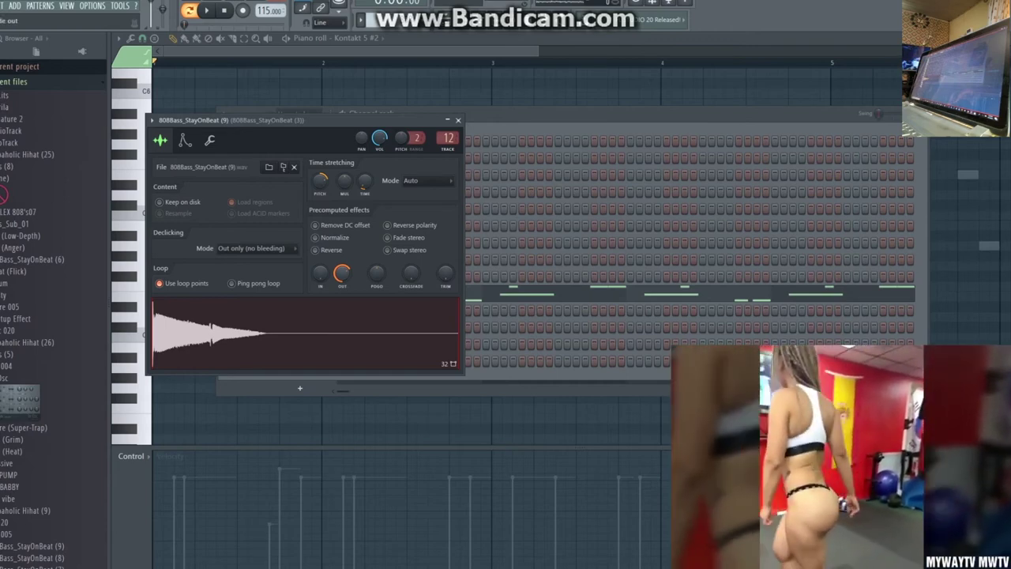
left_click_drag(342, 274, 343, 297)
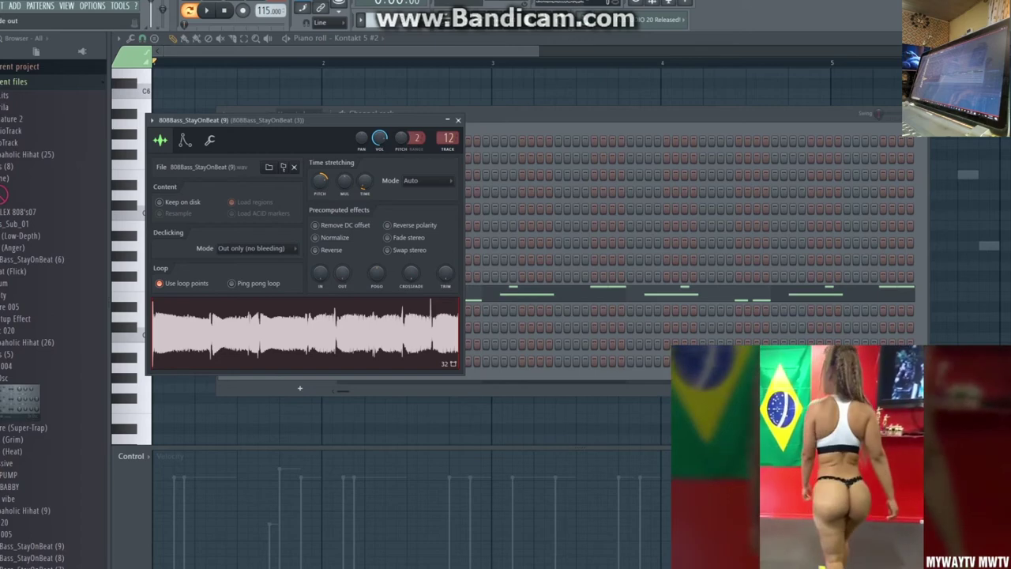
left_click_drag(342, 304, 342, 256)
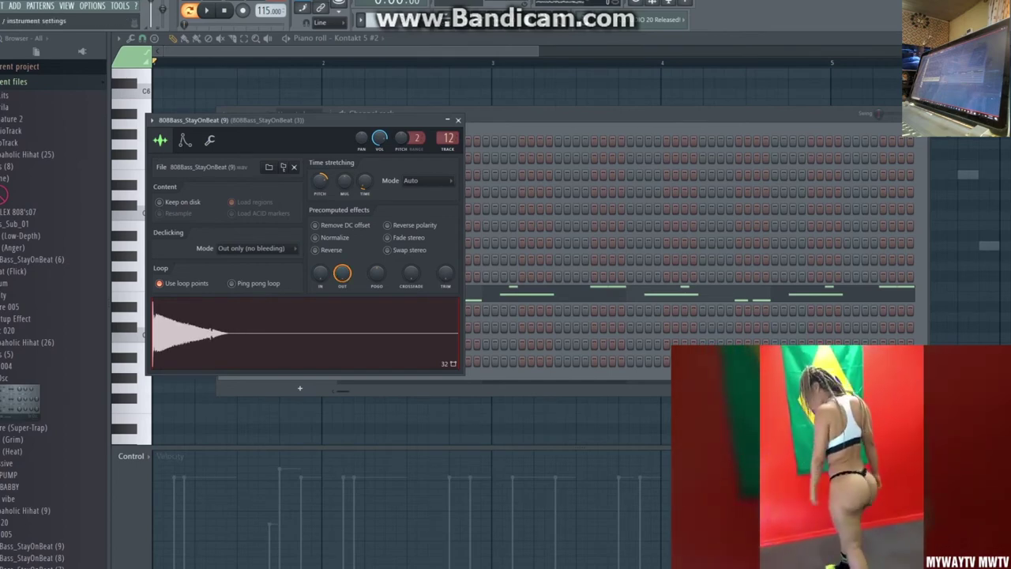
Step: Examine the 808 channel's volume envelope and its polyphony and arpeggiator settings, and audition a few notes
left_click(185, 140)
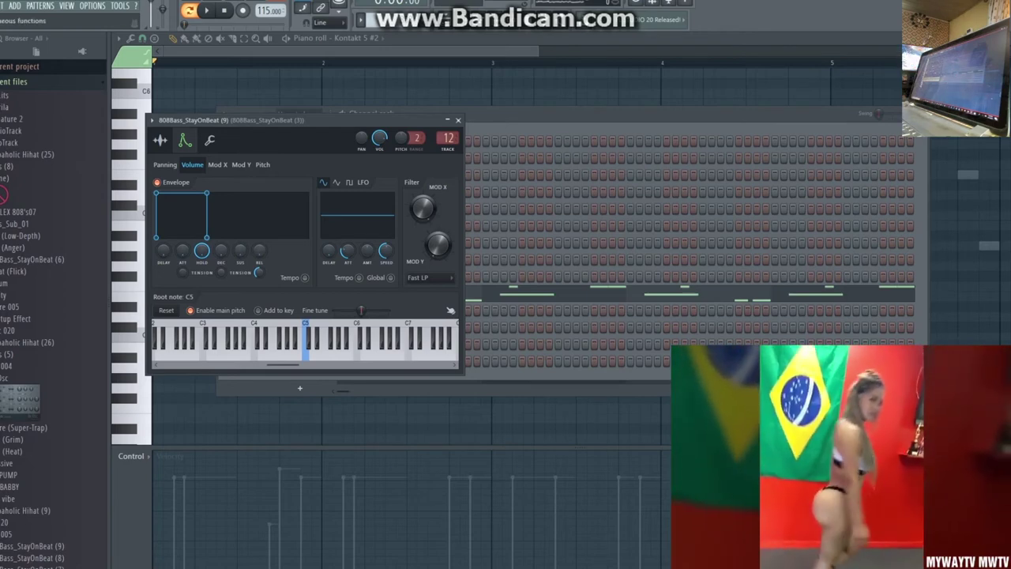
left_click(209, 140)
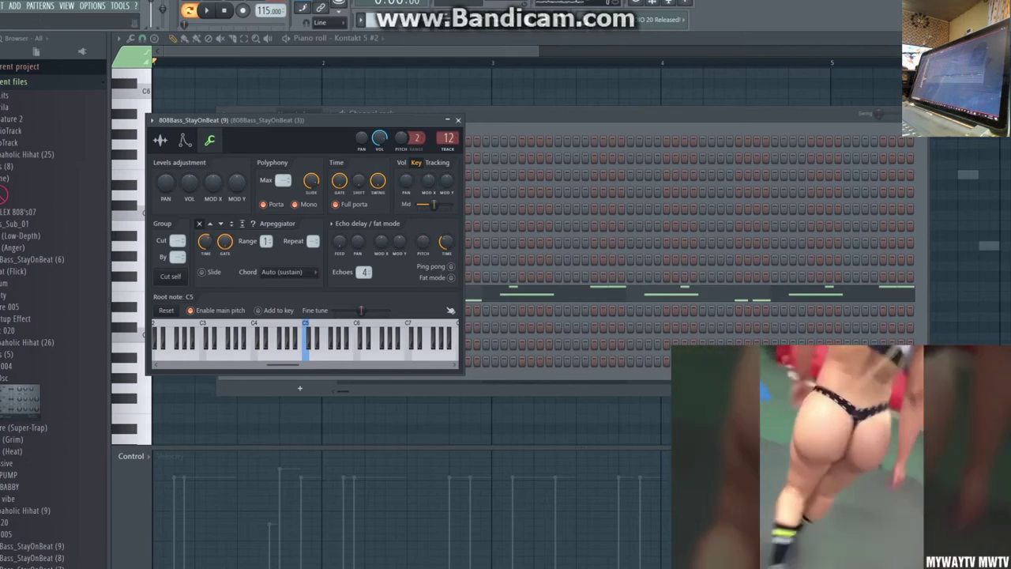
key("y")
key("g")
key("g")
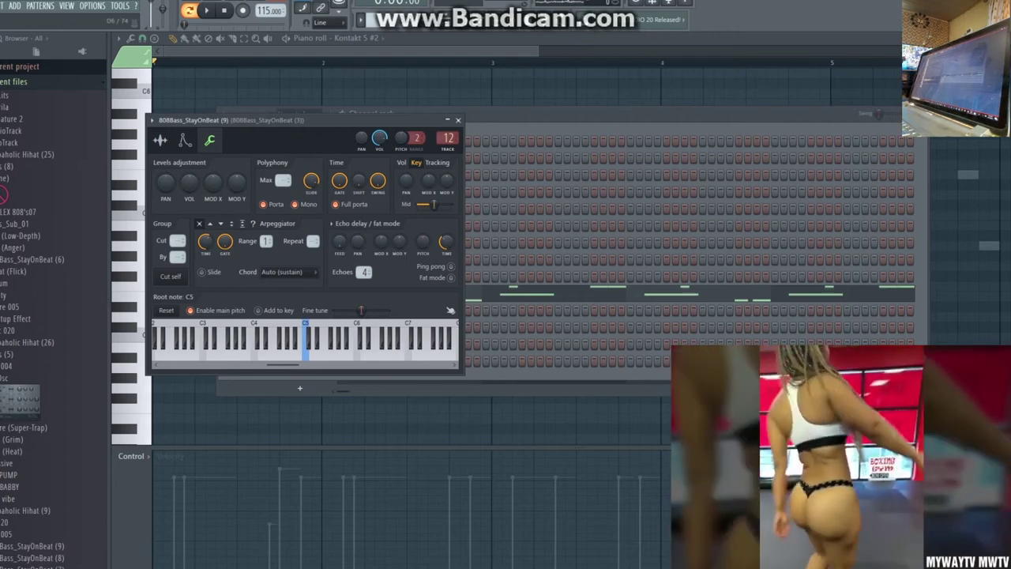
Step: Select the hi roll pattern
left_click(361, 19)
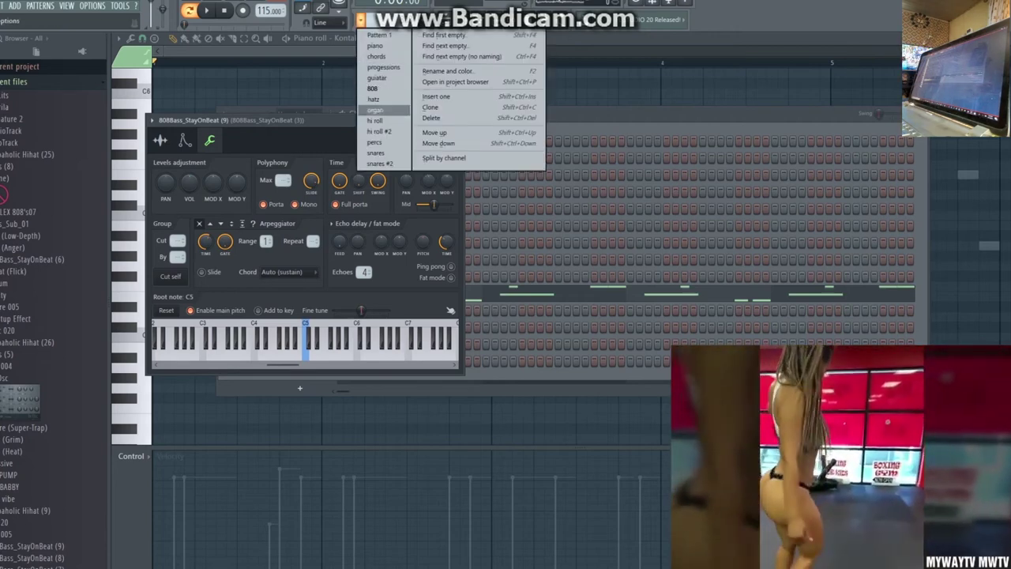
left_click(376, 120)
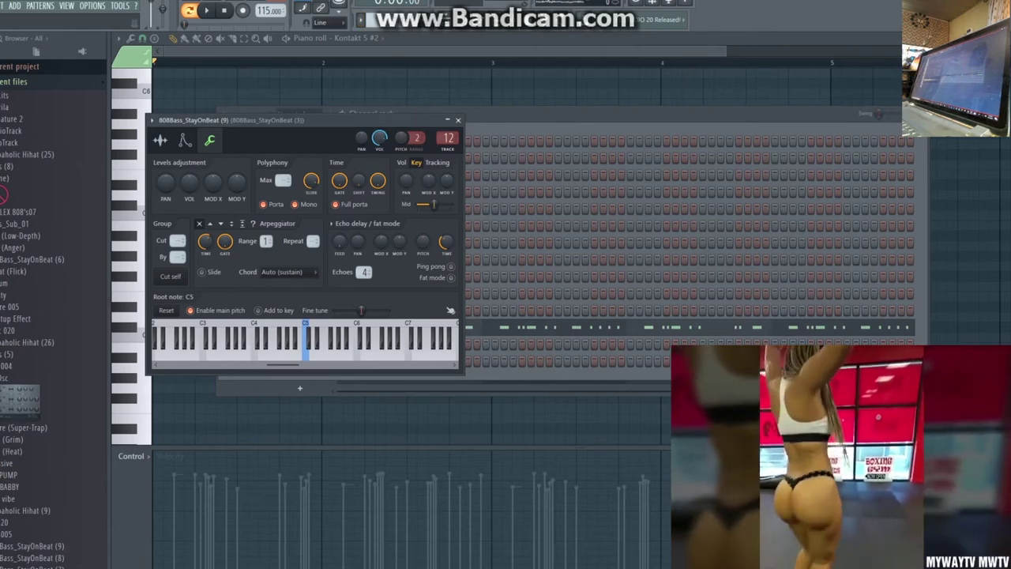
Step: Select the hatz pattern and play it with the channel rack in view
left_click(361, 19)
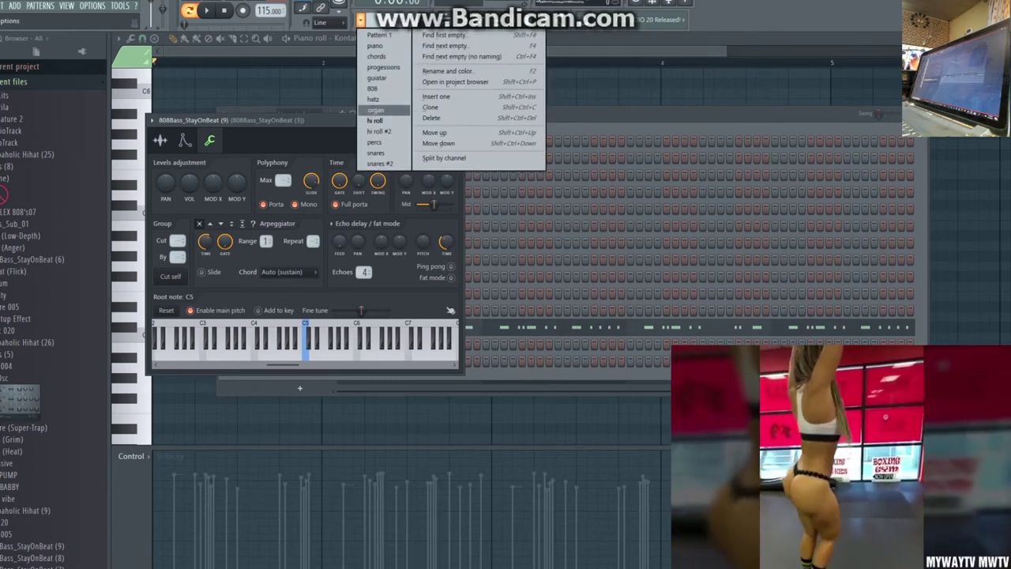
left_click(374, 99)
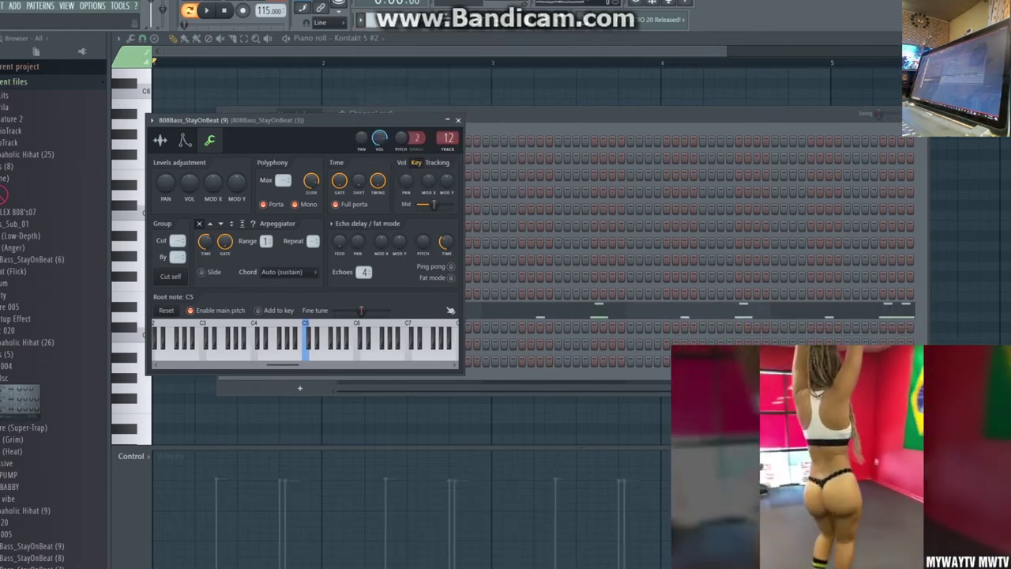
left_click(505, 114)
key("space")
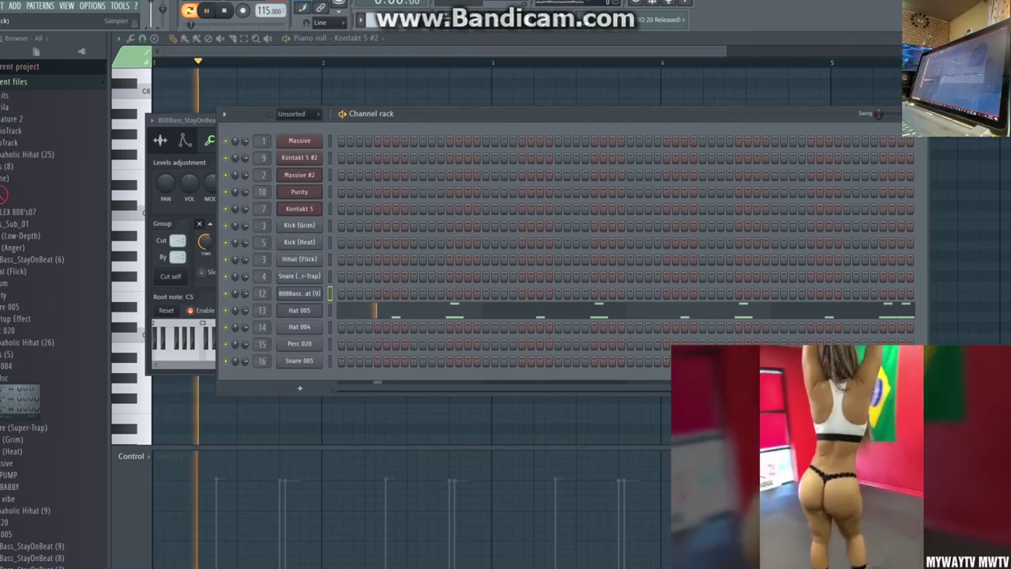
Step: Open the Hat 005 channel's sample settings and raise its POGO effect
left_click(299, 310)
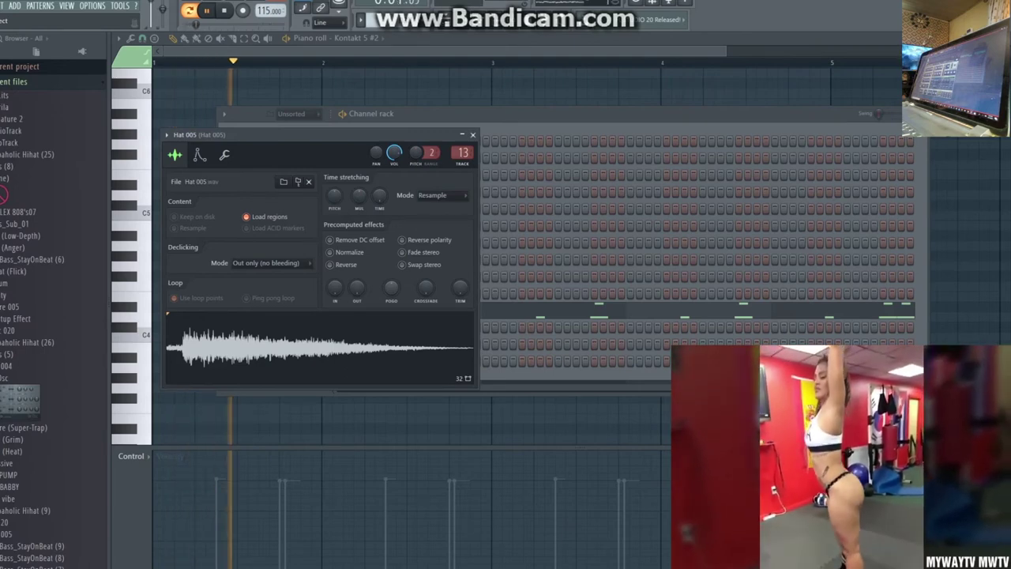
left_click_drag(392, 288, 392, 254)
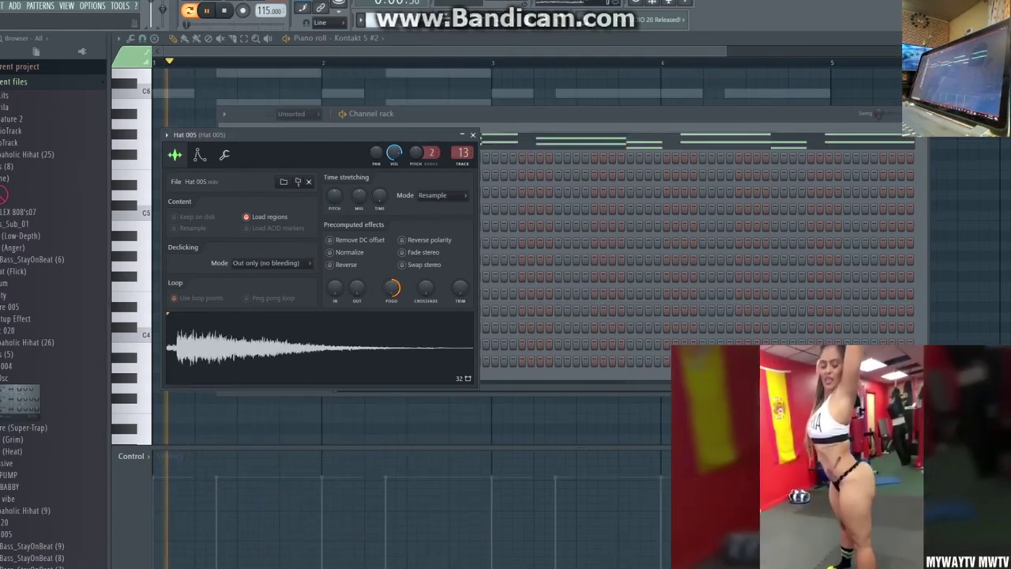
Step: Show the organ pattern in the channel rack and open its Massive notes in the piano roll
key("F6")
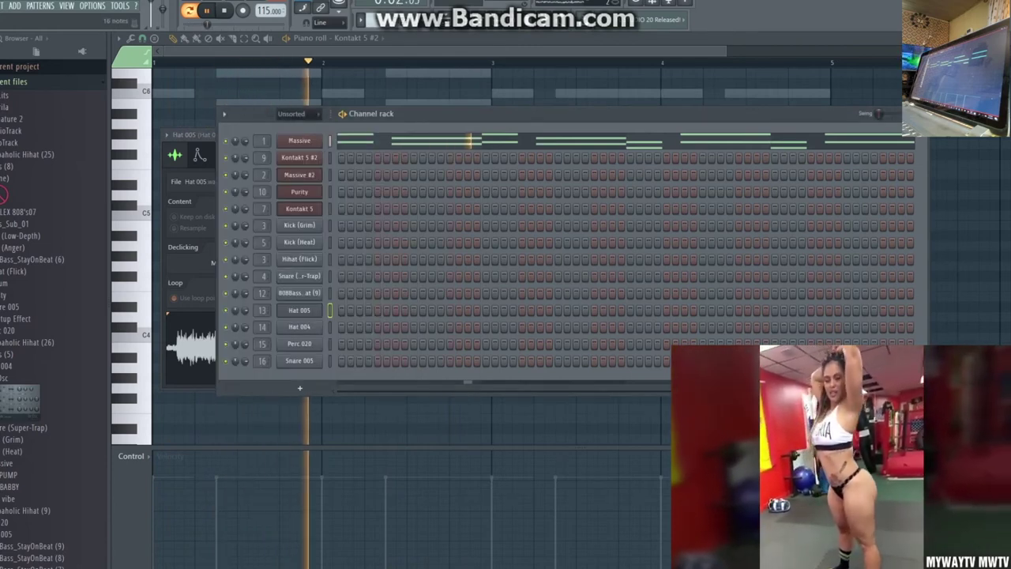
left_click(474, 141)
scroll(474, 197, "up", 3)
key("F6")
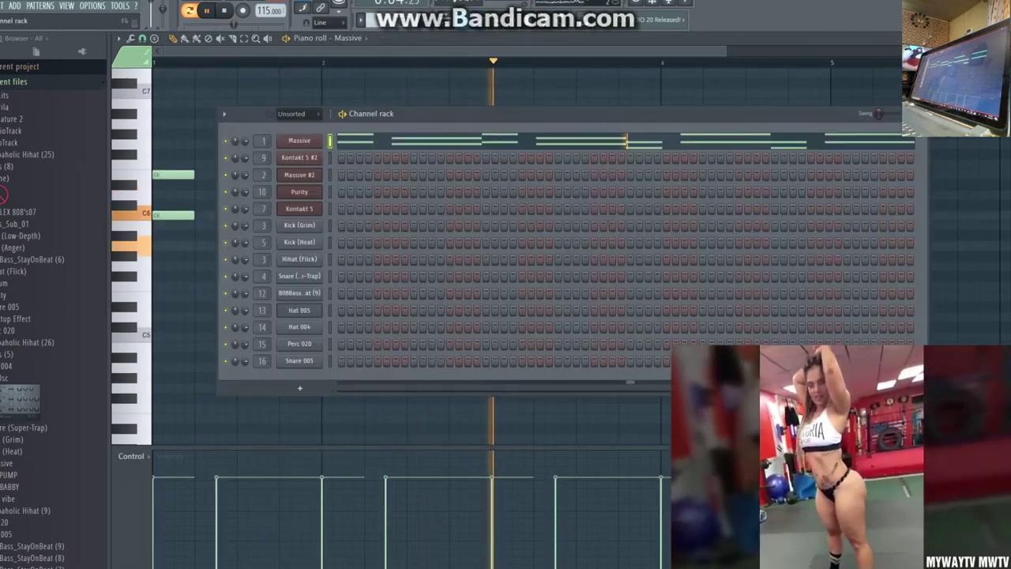
Step: View the Massive instrument with its BLEEPAGE preset, and return to the organ notes in the piano roll
left_click(300, 140)
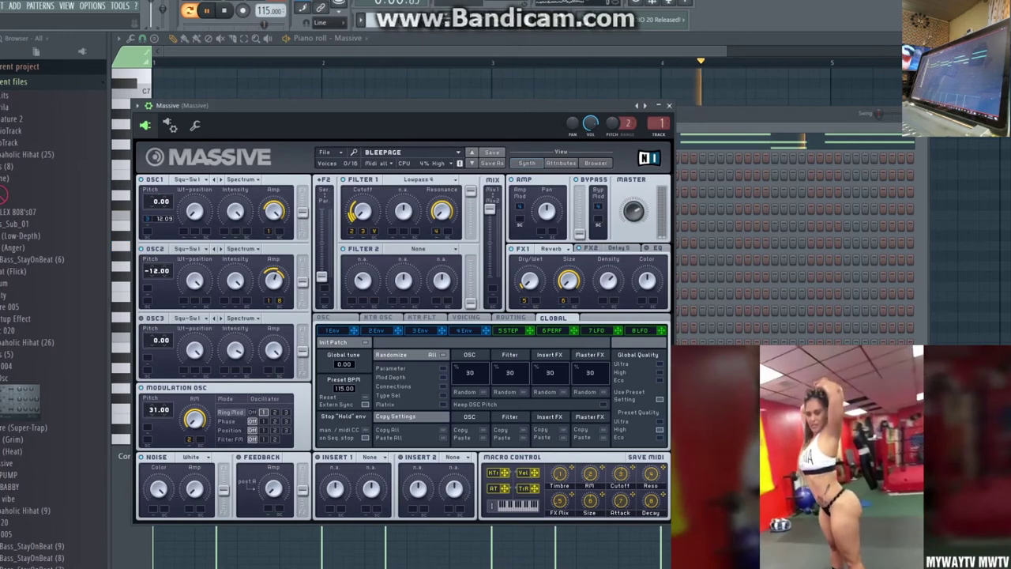
key("F6")
left_click(474, 142)
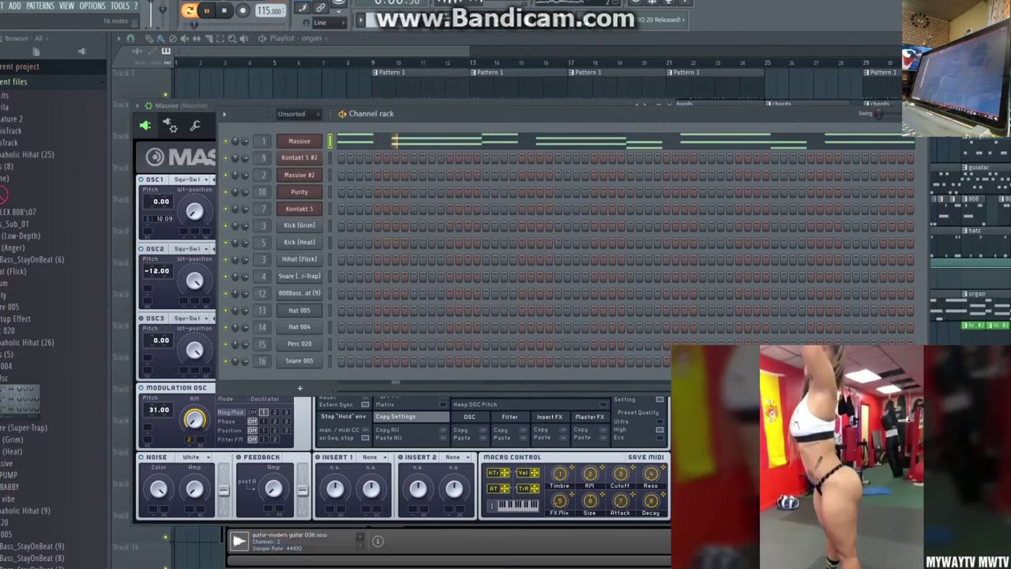
left_click(474, 142)
scroll(474, 237, "down", 3)
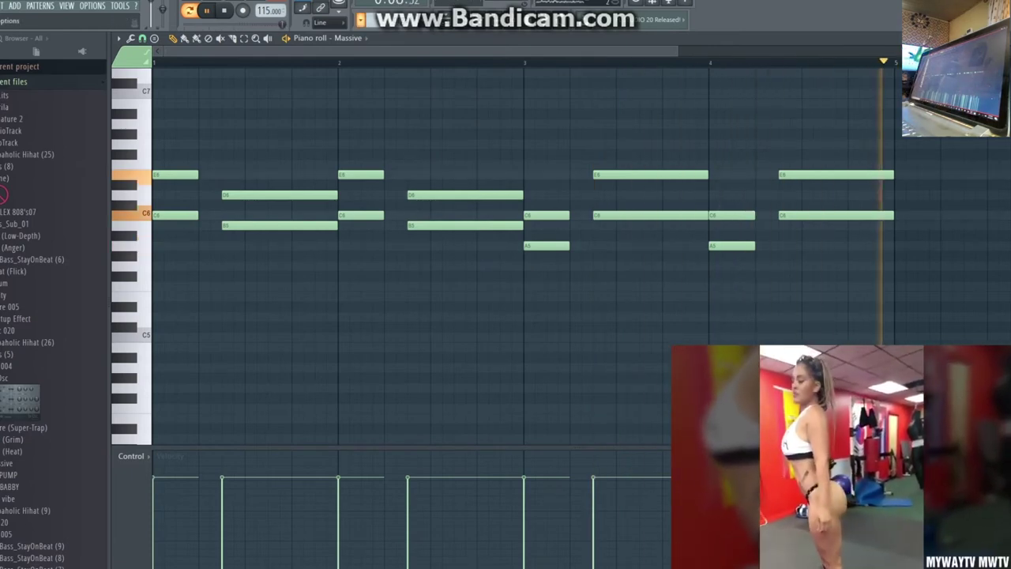
Step: Select the hi roll pattern and open the Hat 004 notes in the piano roll
left_click(362, 21)
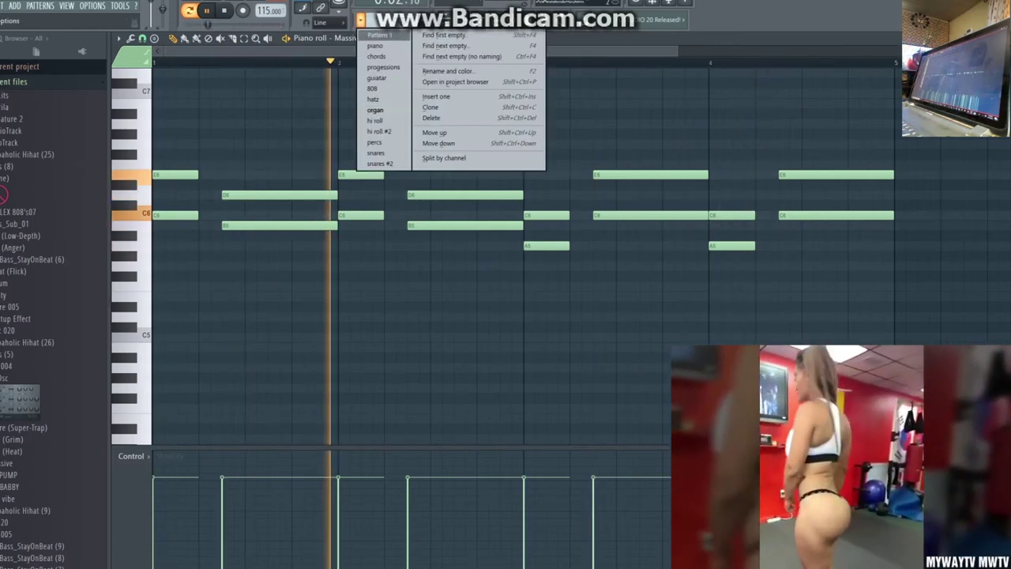
left_click(375, 121)
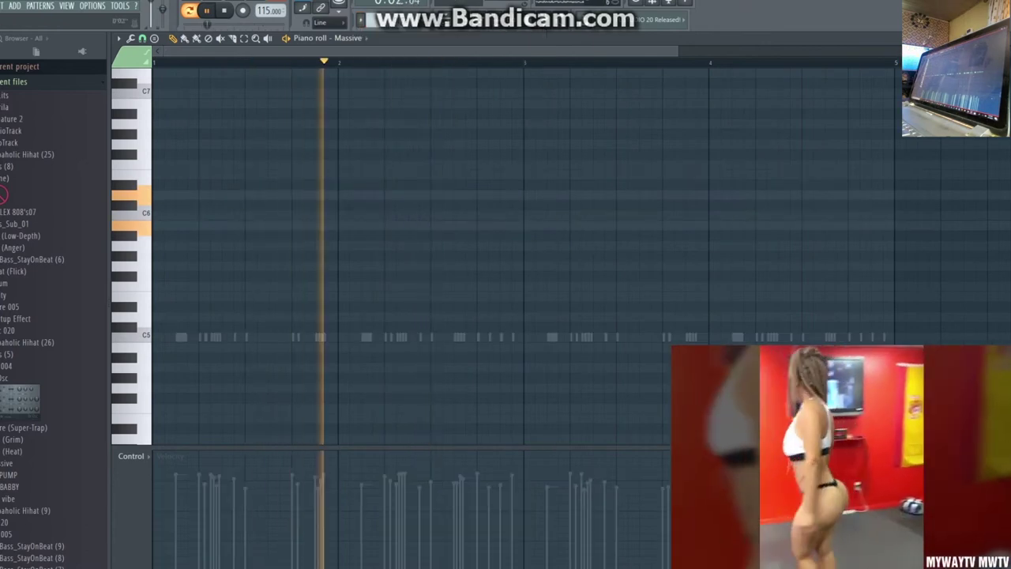
key("F6")
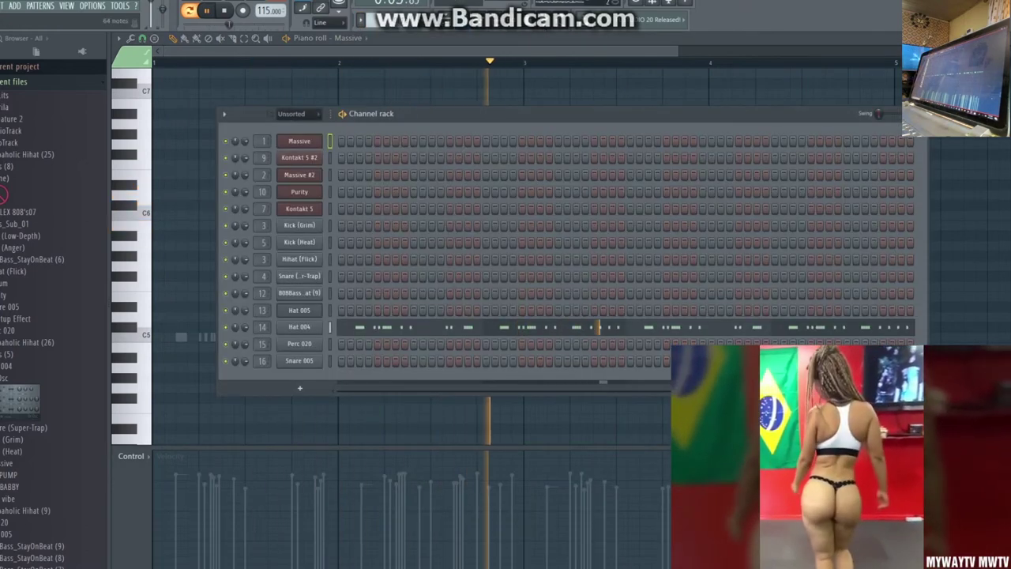
left_click(505, 327)
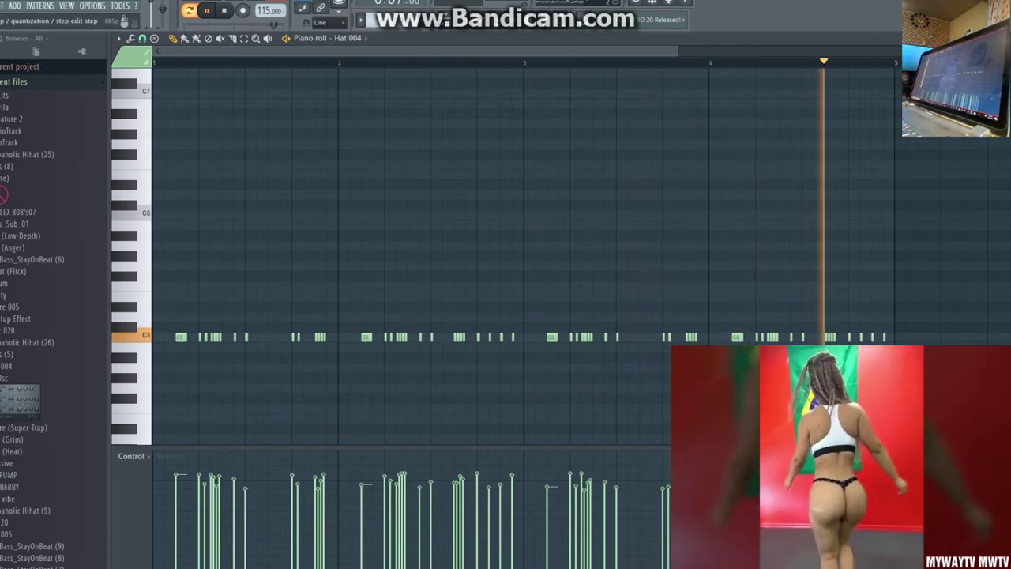
Step: Preview randomized levels on the Hat 004 notes in the piano roll randomizer, and close it without accepting
left_click(118, 38)
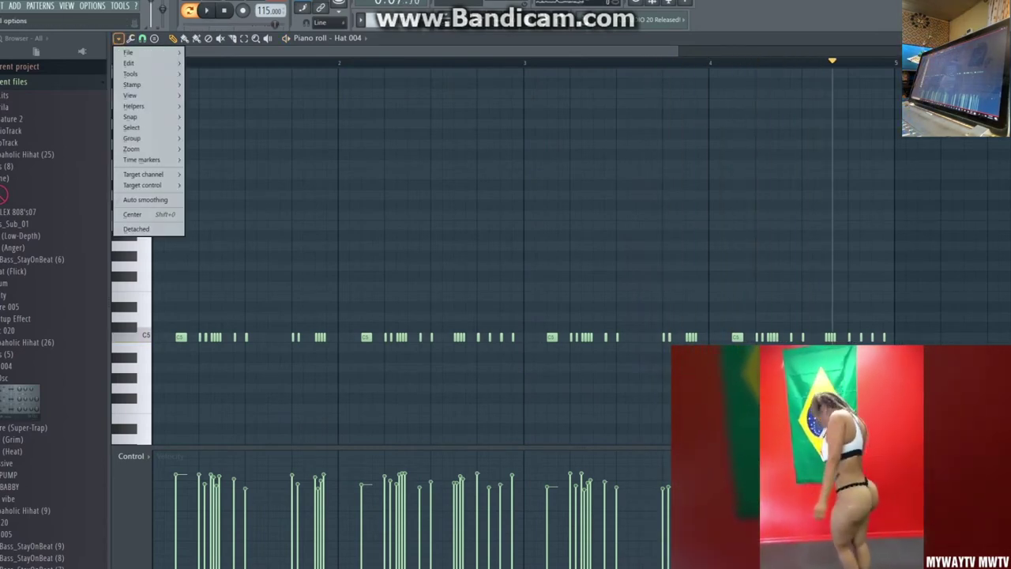
left_click(130, 38)
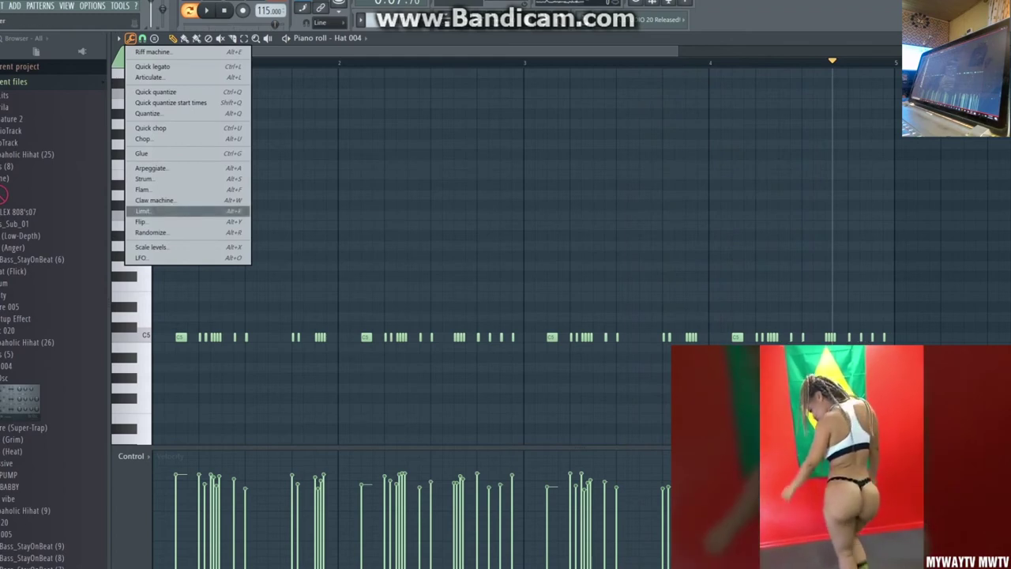
left_click(152, 233)
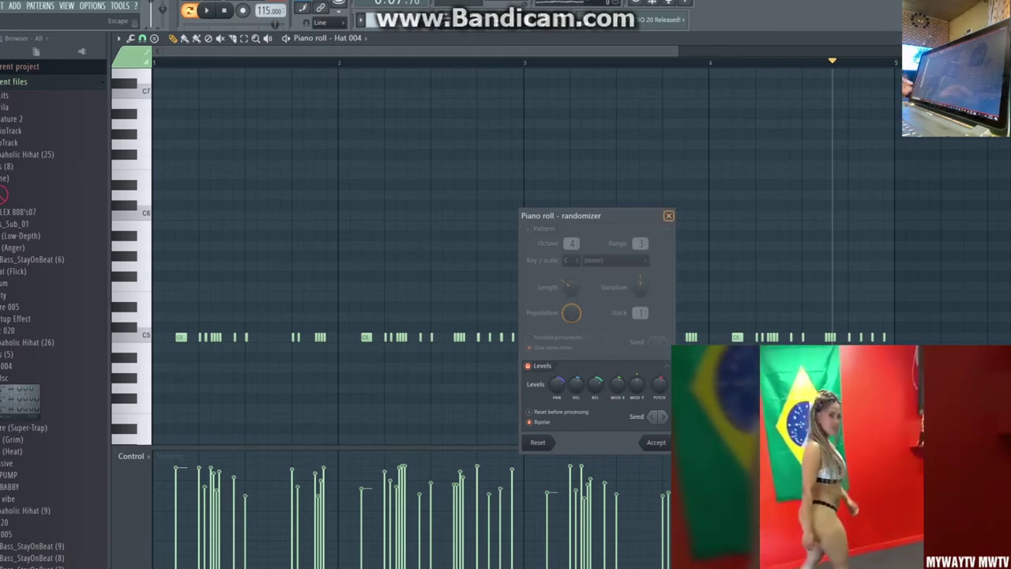
key("space")
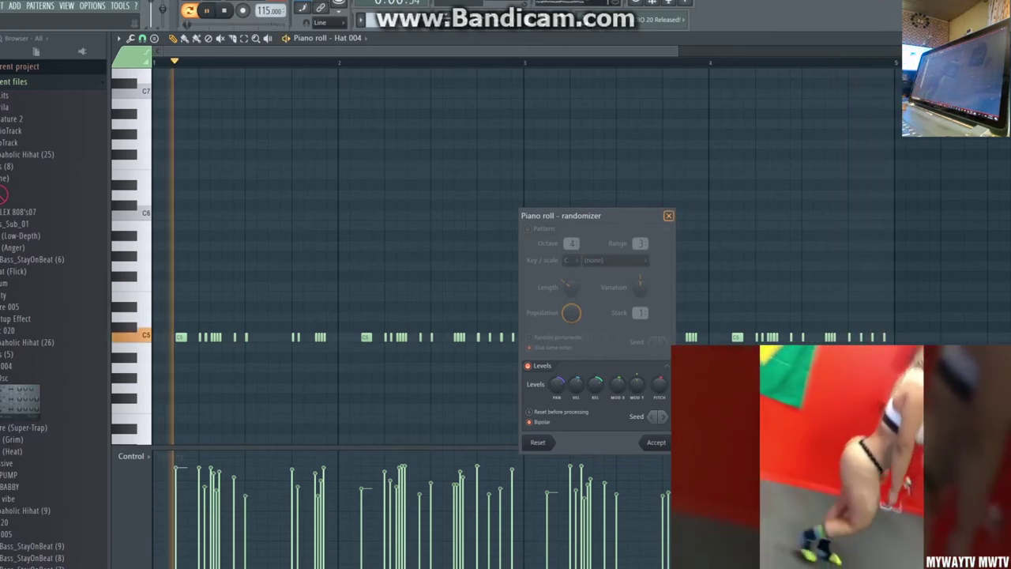
key("Escape")
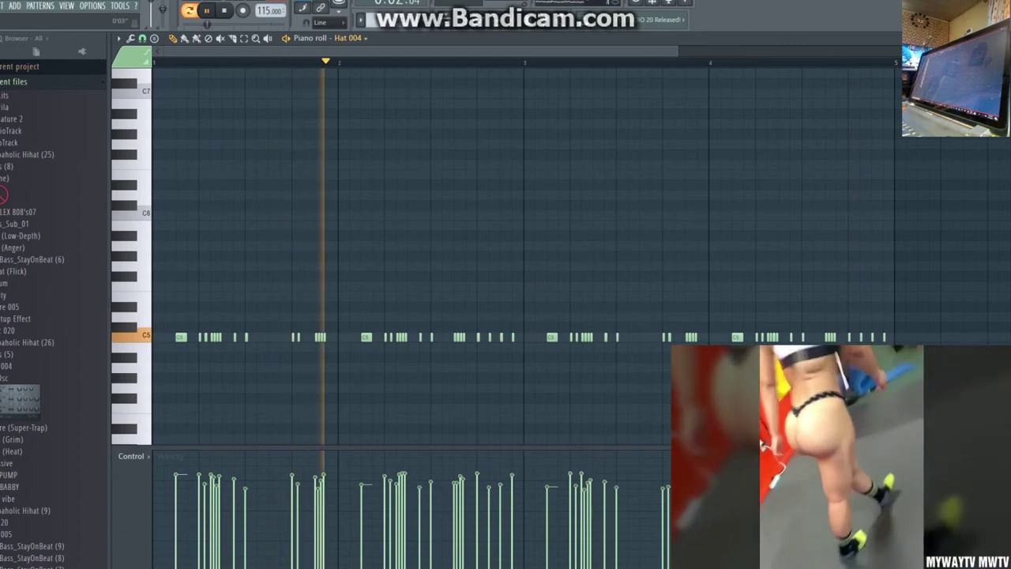
Step: Select the hi roll #2 pattern and show its Hat 004 steps in the channel rack
left_click(361, 20)
left_click(384, 131)
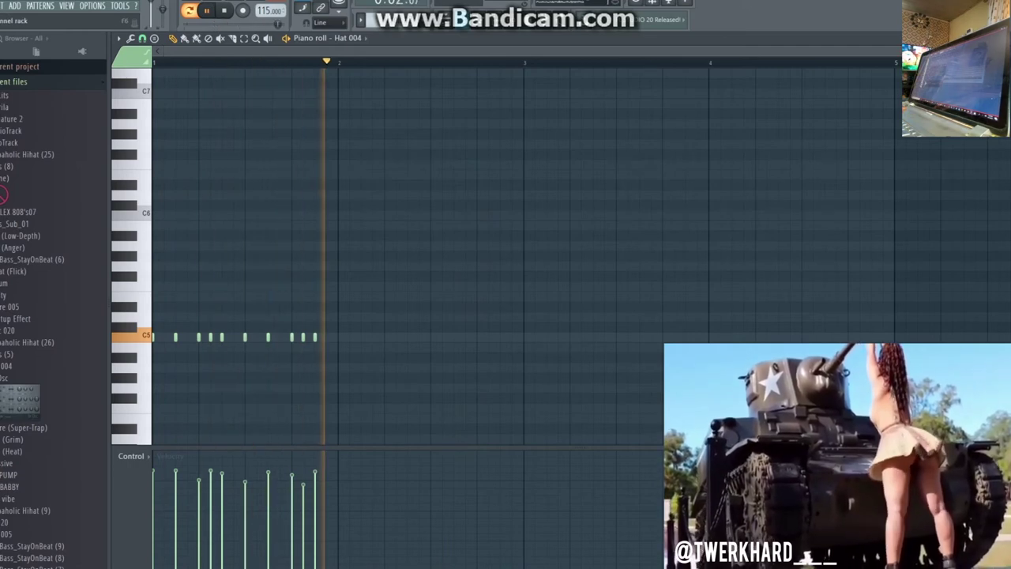
key("F6")
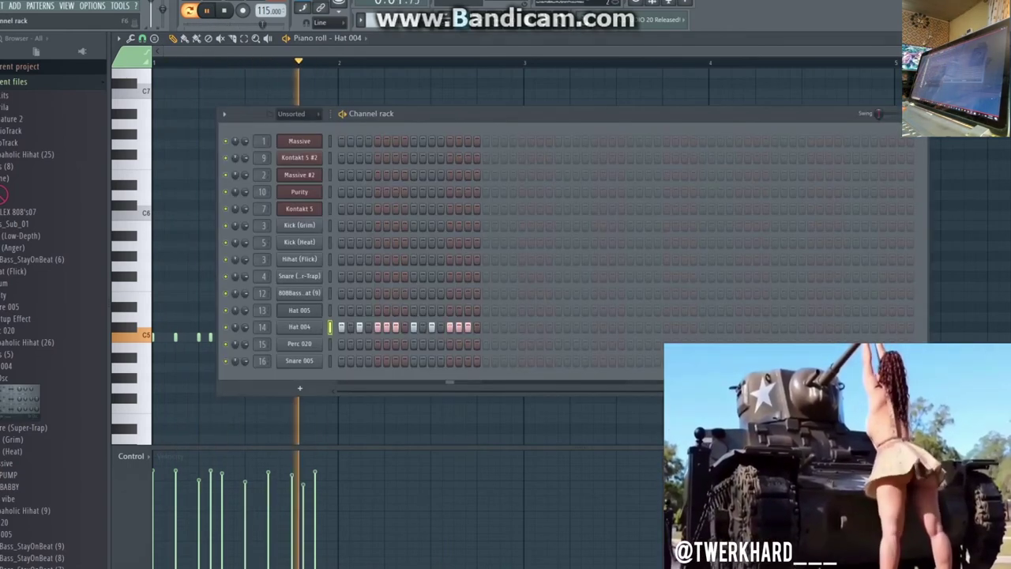
Step: Select the percs pattern and open the Perc 020 notes in the piano roll
left_click(361, 19)
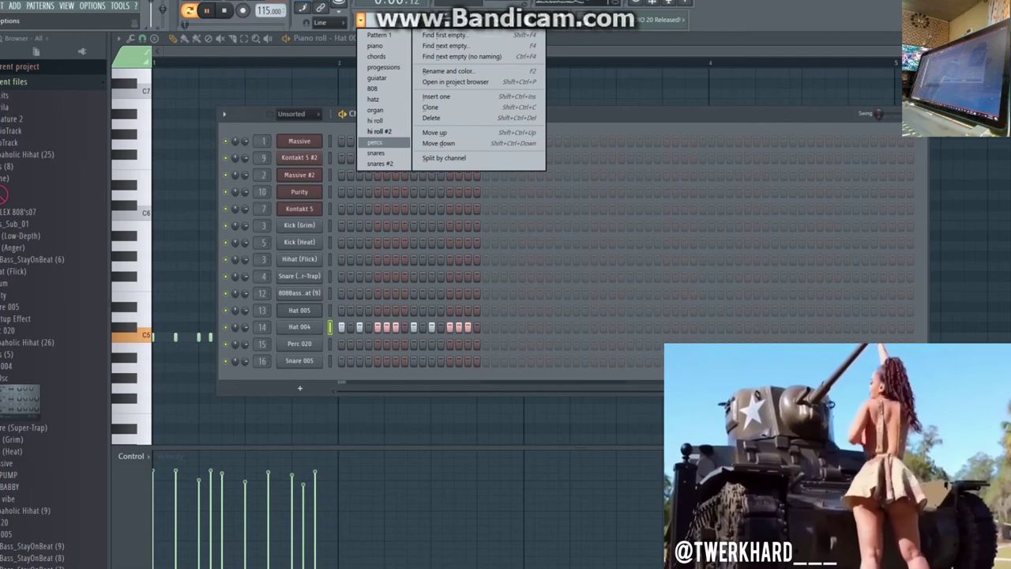
left_click(375, 141)
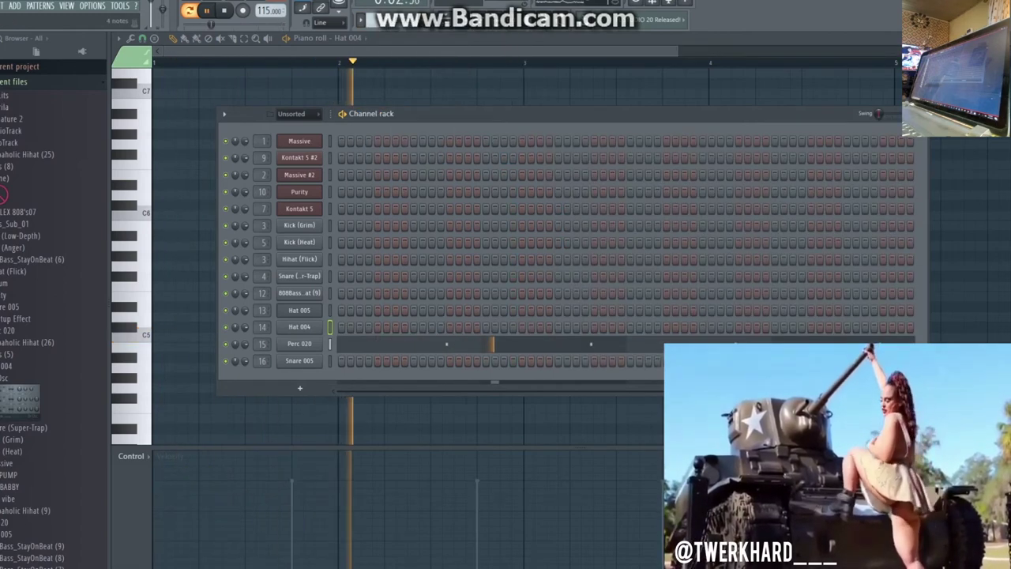
left_click(410, 344)
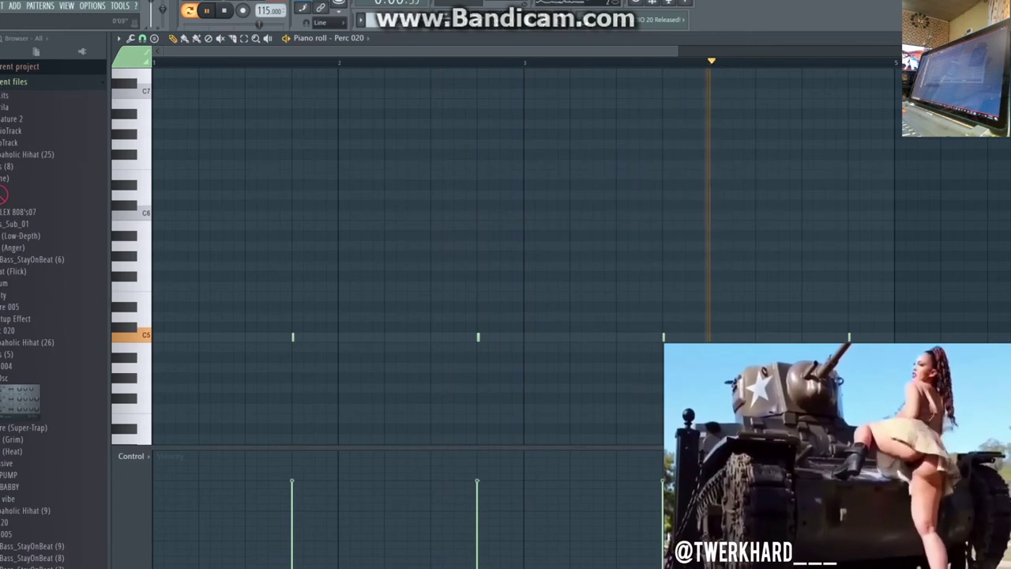
Step: Show the Snare 005 notes of the snares pattern and of the snares #2 pattern in the piano roll
left_click(360, 19)
left_click(377, 152)
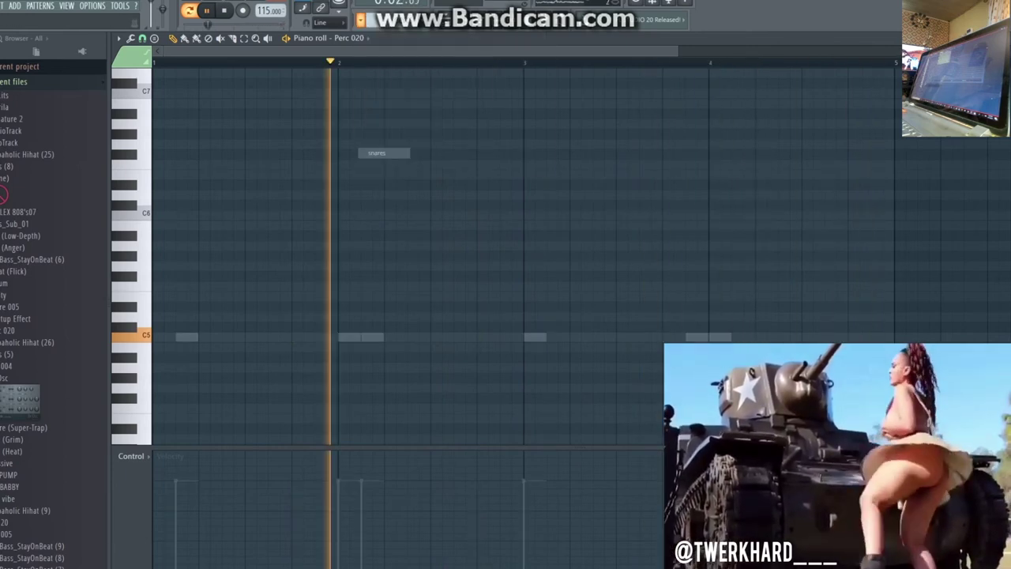
key("F6")
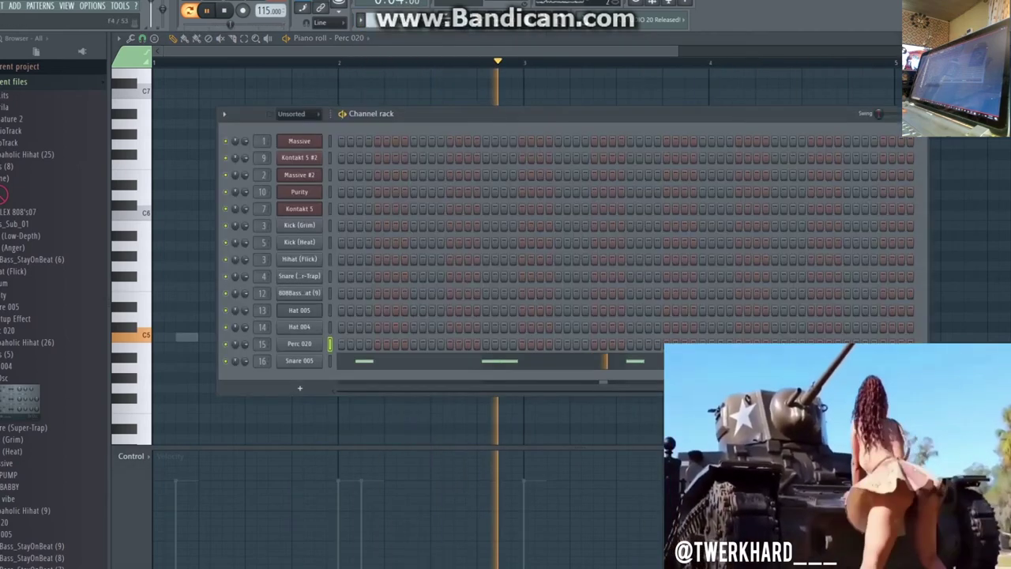
left_click(499, 361)
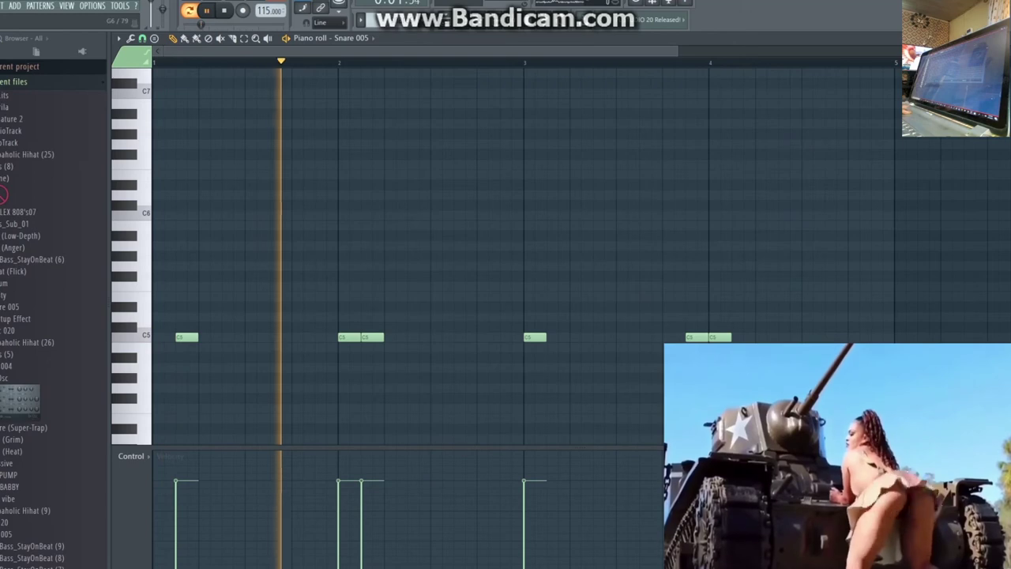
left_click(361, 19)
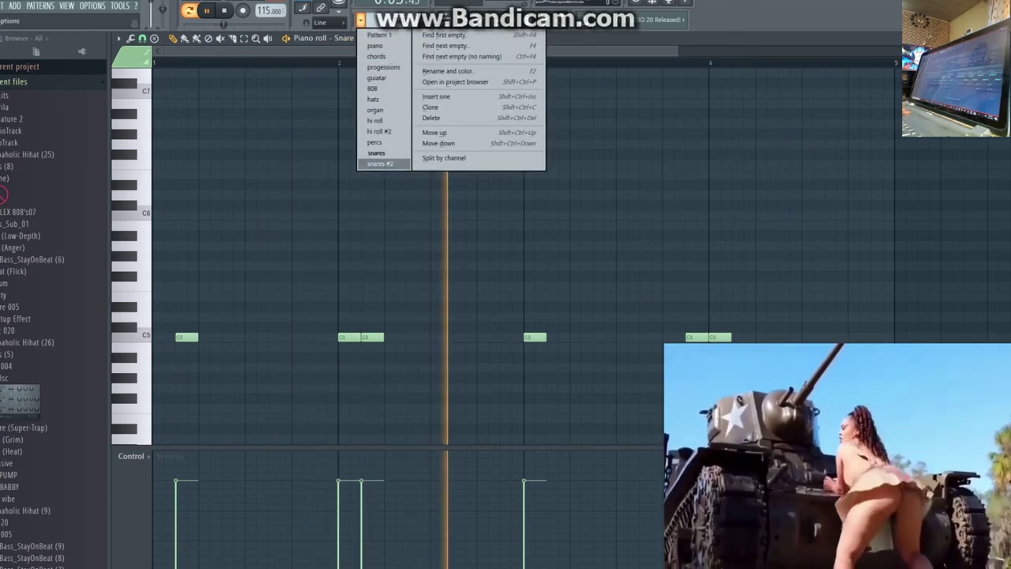
left_click(376, 152)
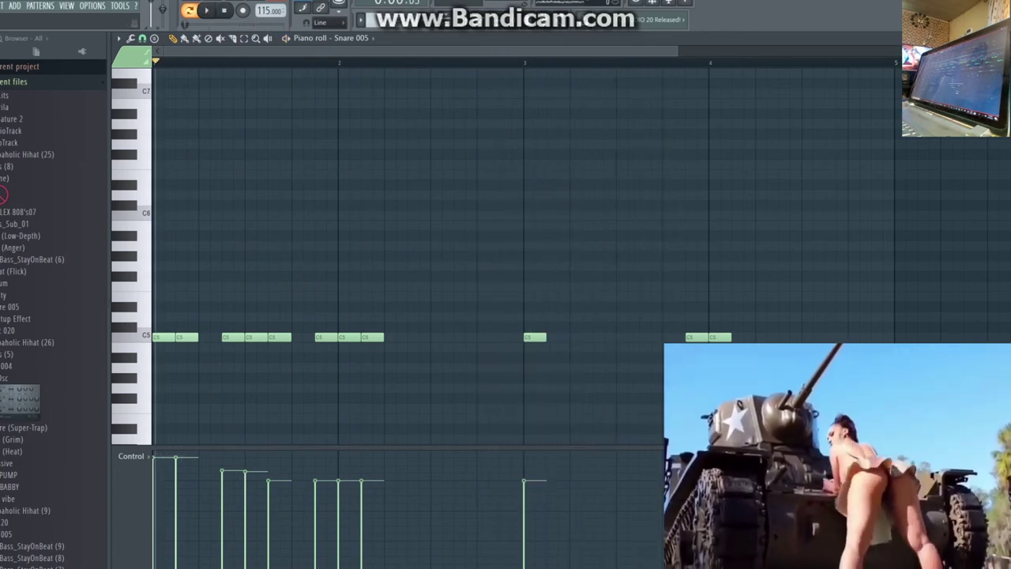
Step: Show the playlist arrangement, solo Track 15 with Track 7 also enabled, and play those two tracks
key("F5")
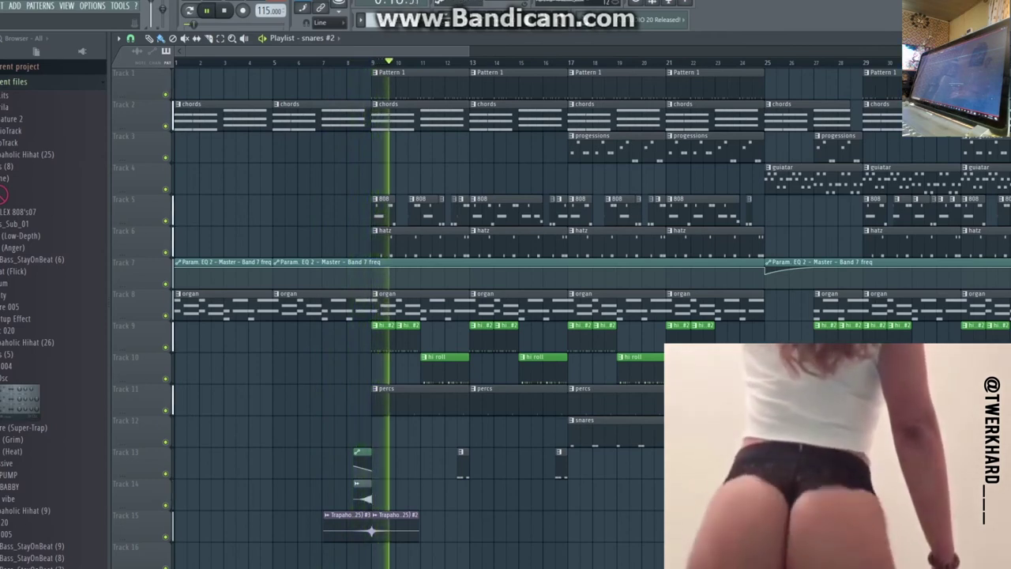
key("space")
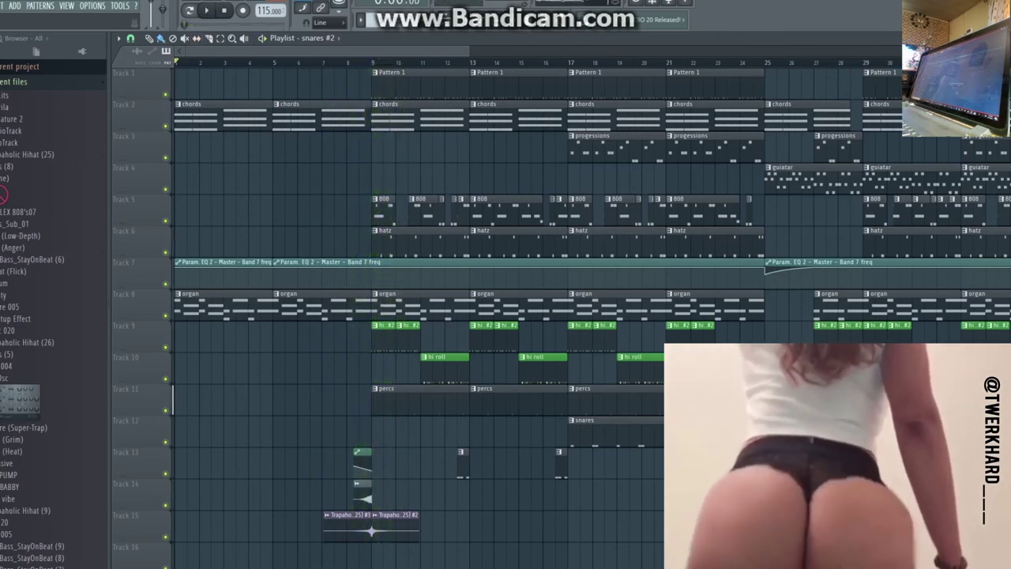
right_click(166, 538)
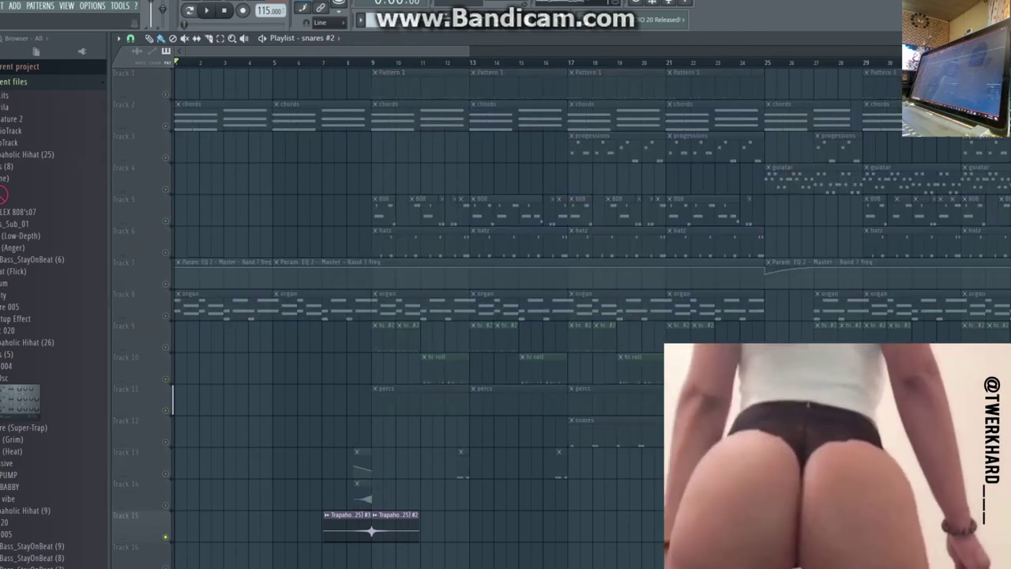
left_click(165, 284)
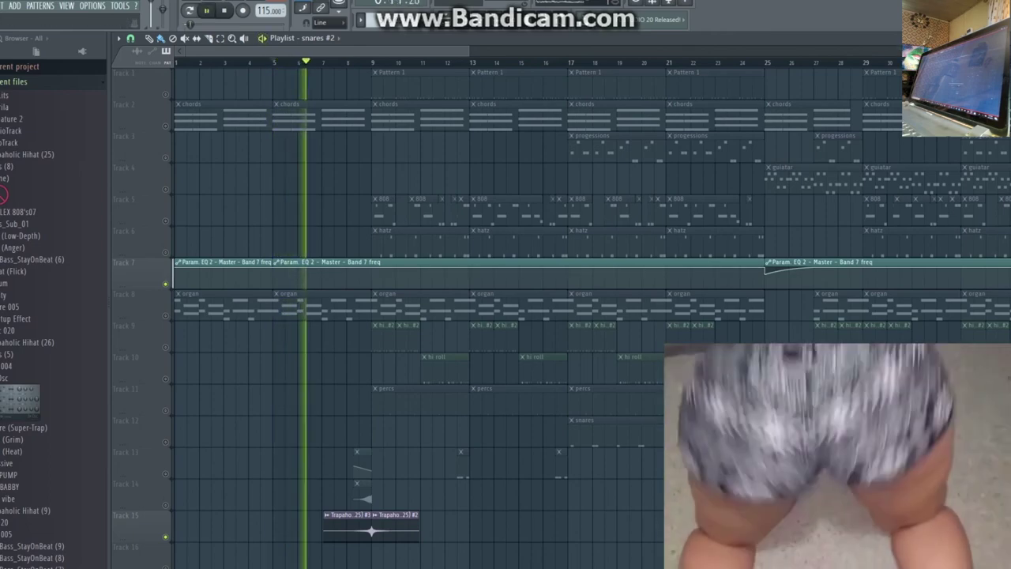
mouse_move(328, 51)
left_mouse_down()
mouse_move(577, 51)
mouse_move(328, 52)
left_mouse_up()
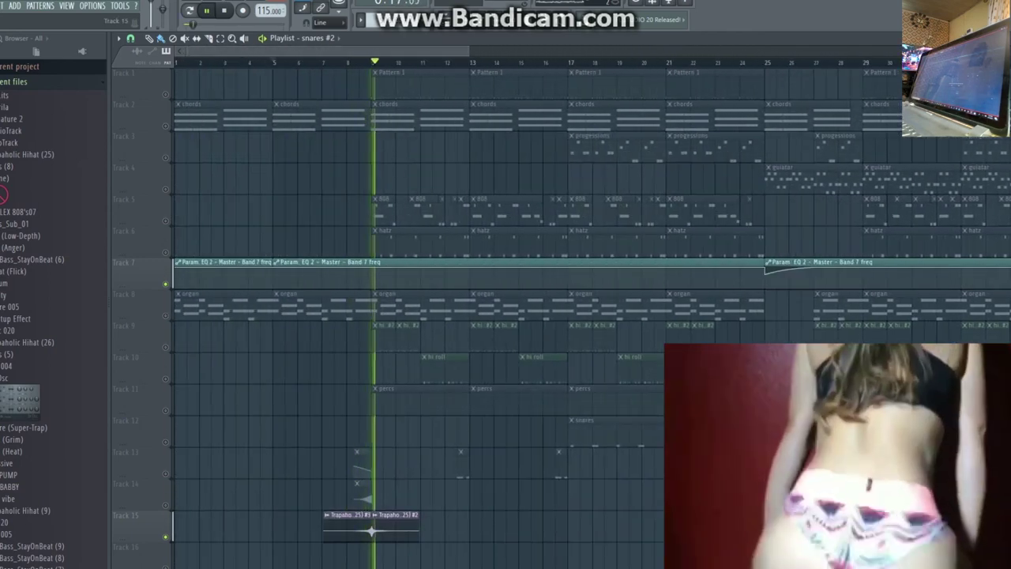